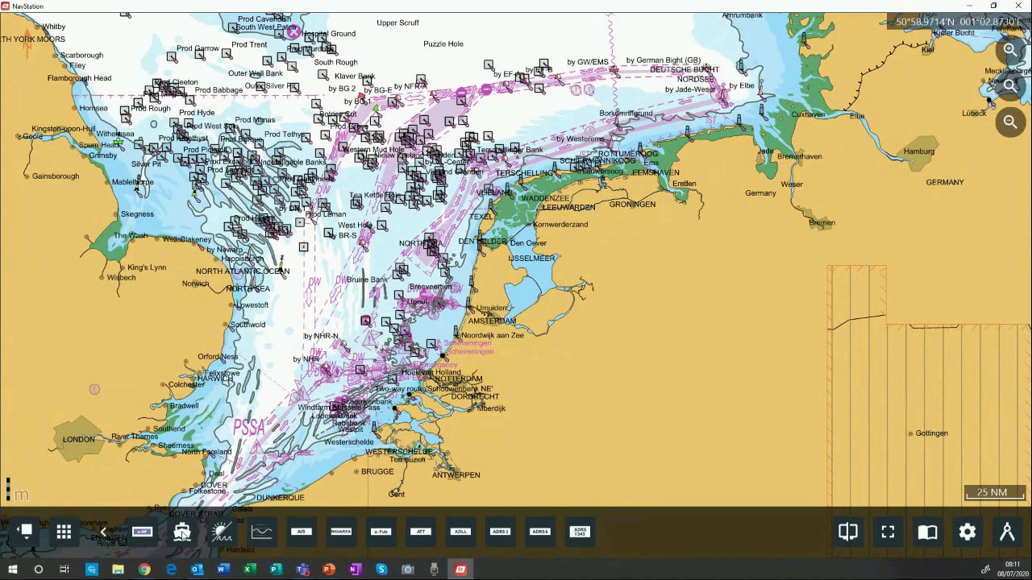
Create a new passage plan from the saved route "Canvey Isl - Fedje Ach Bad Weather".
{"action": "left_click", "coordinate": [182, 534]}
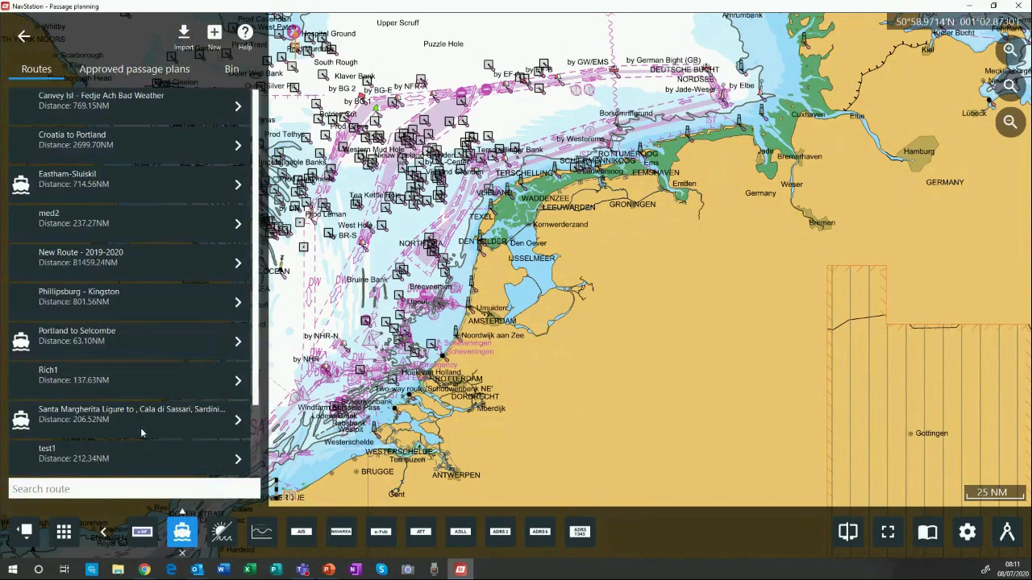
{"action": "left_click", "coordinate": [97, 102]}
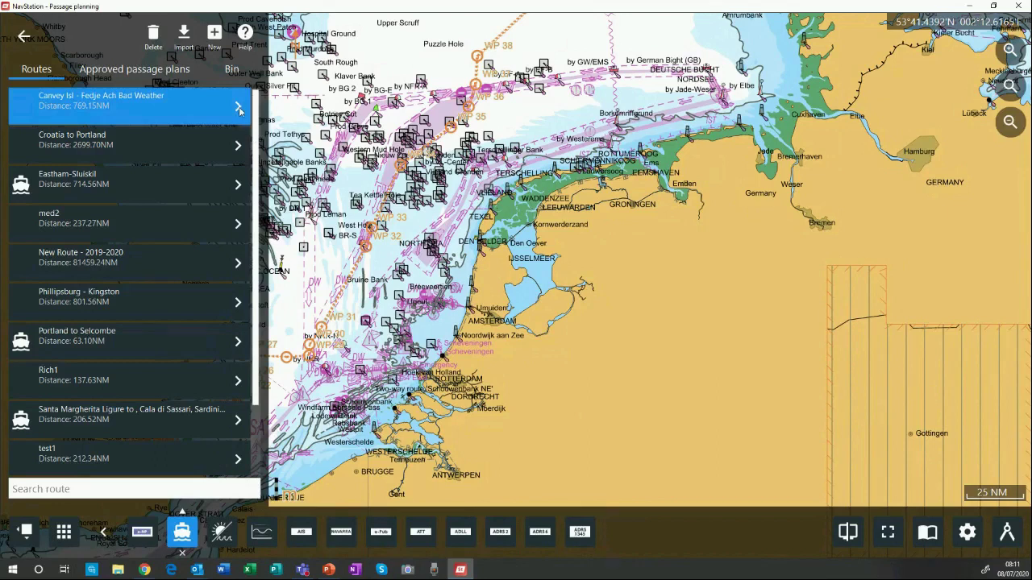
{"action": "left_click", "coordinate": [239, 108]}
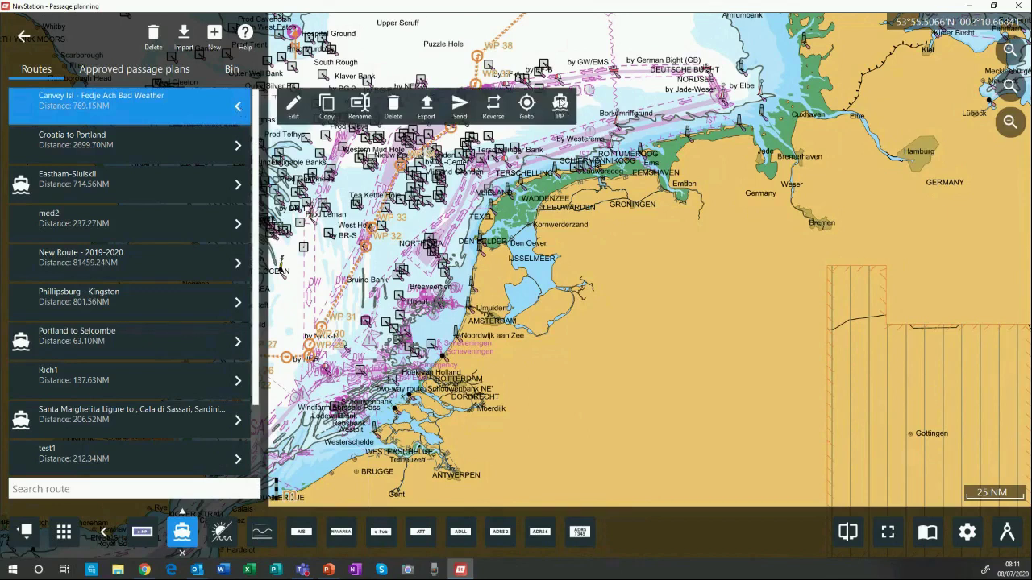
{"action": "left_click", "coordinate": [564, 106]}
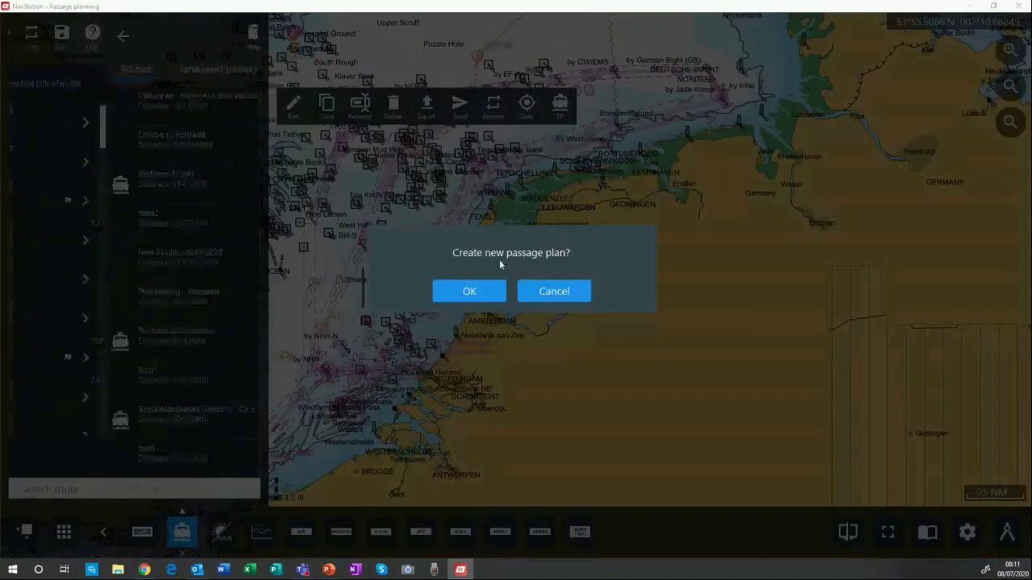
{"action": "left_click", "coordinate": [471, 291]}
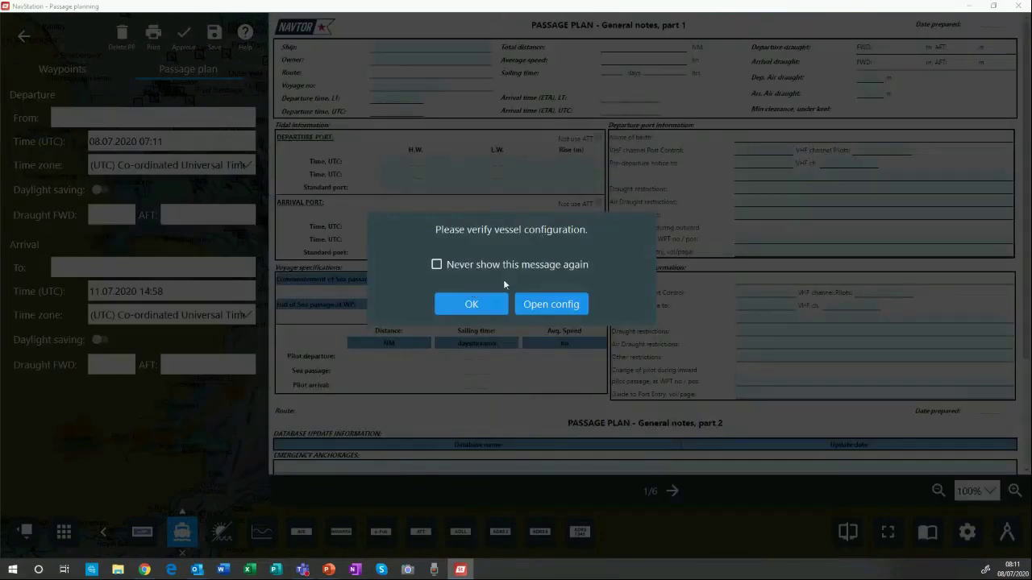
Review the vessel particulars and the default passage planning values in the configuration, then return to the passage plan.
{"action": "left_click", "coordinate": [564, 305]}
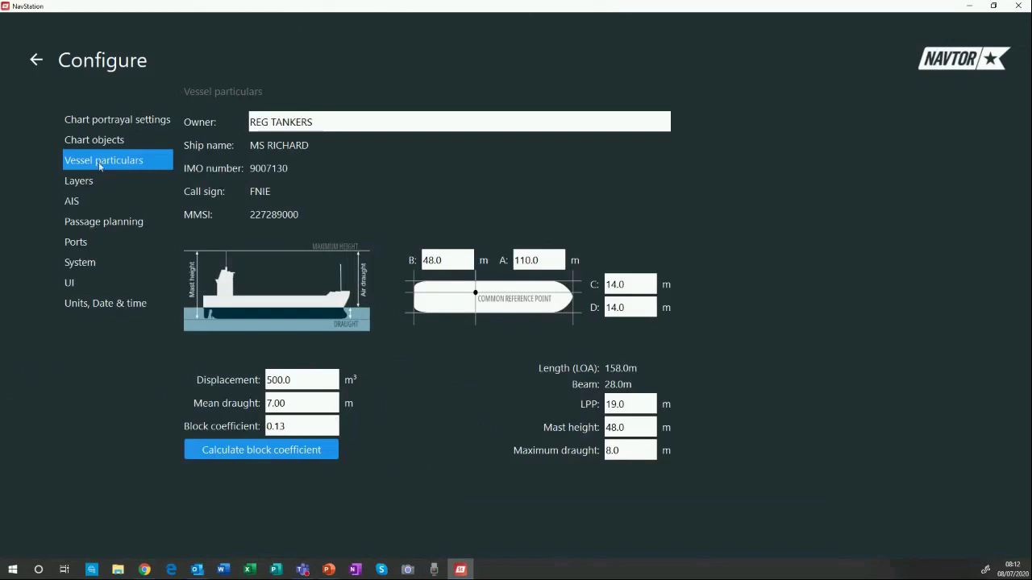
{"action": "left_click", "coordinate": [78, 224]}
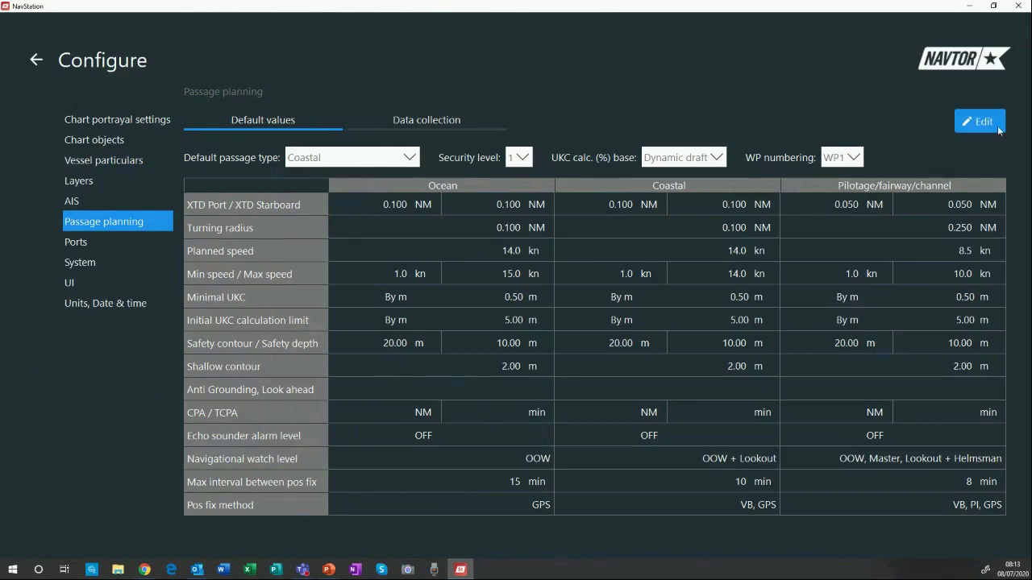
{"action": "left_click", "coordinate": [37, 60]}
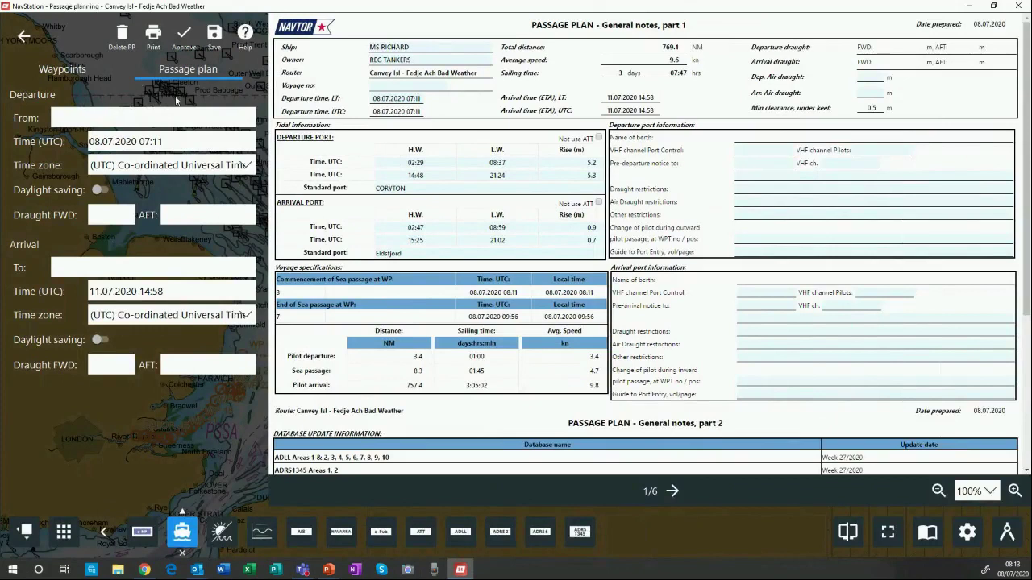
Set the passage plan's departure port to Canvy Island with forward and aft draughts of 7 m.
{"action": "left_click", "coordinate": [74, 71]}
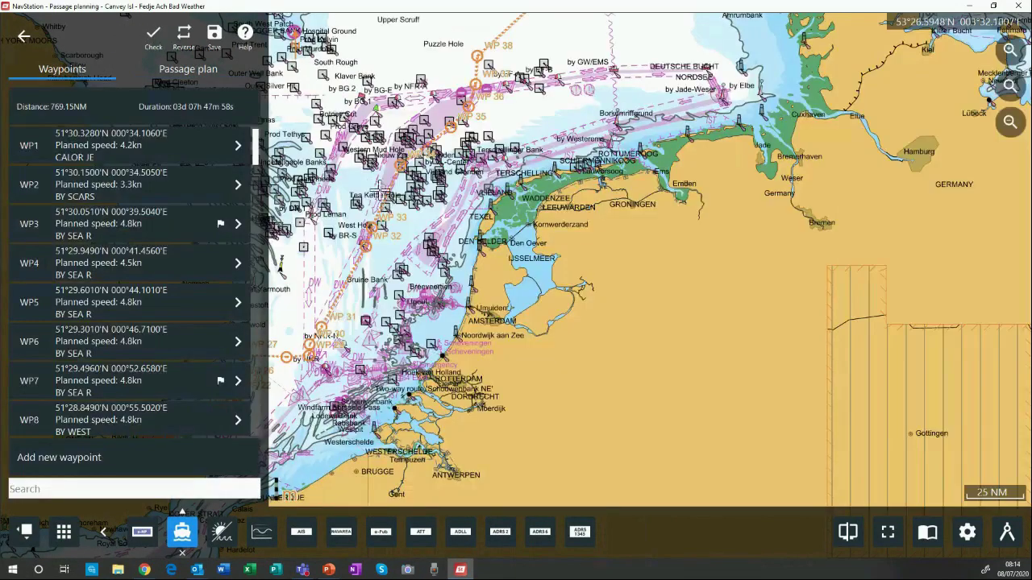
{"action": "left_click", "coordinate": [193, 71]}
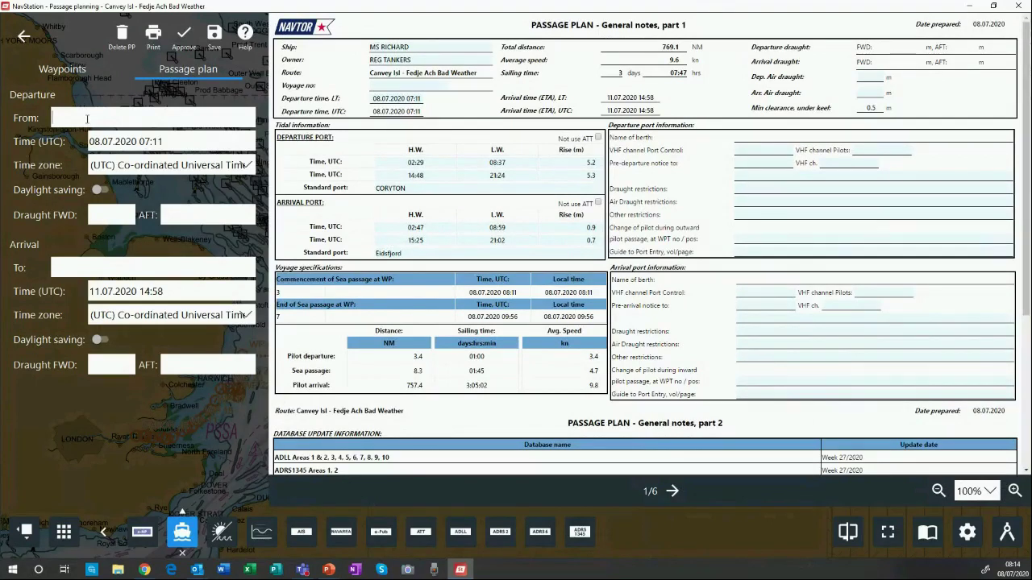
{"action": "type", "text": "ca"}
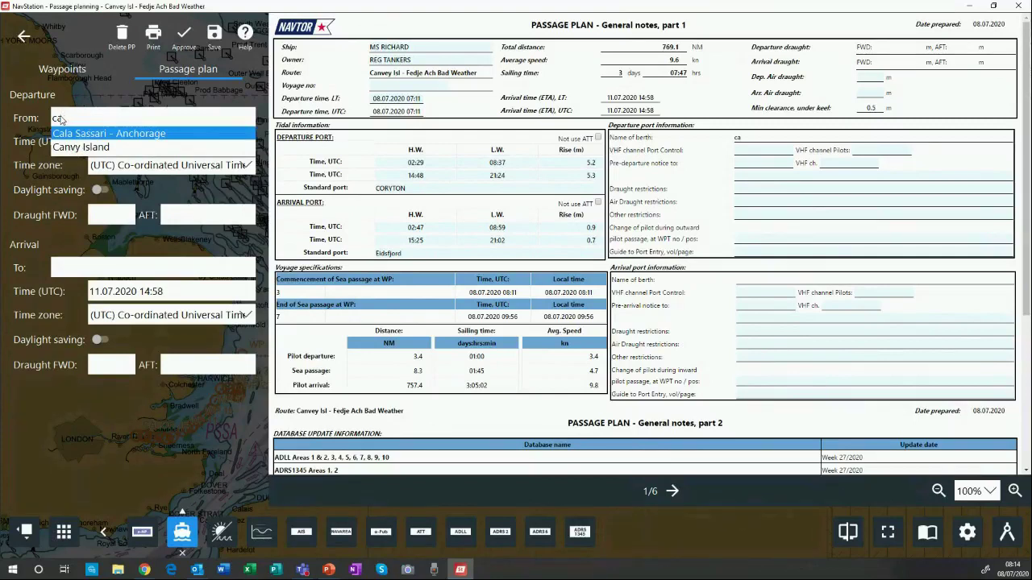
{"action": "left_click", "coordinate": [93, 148]}
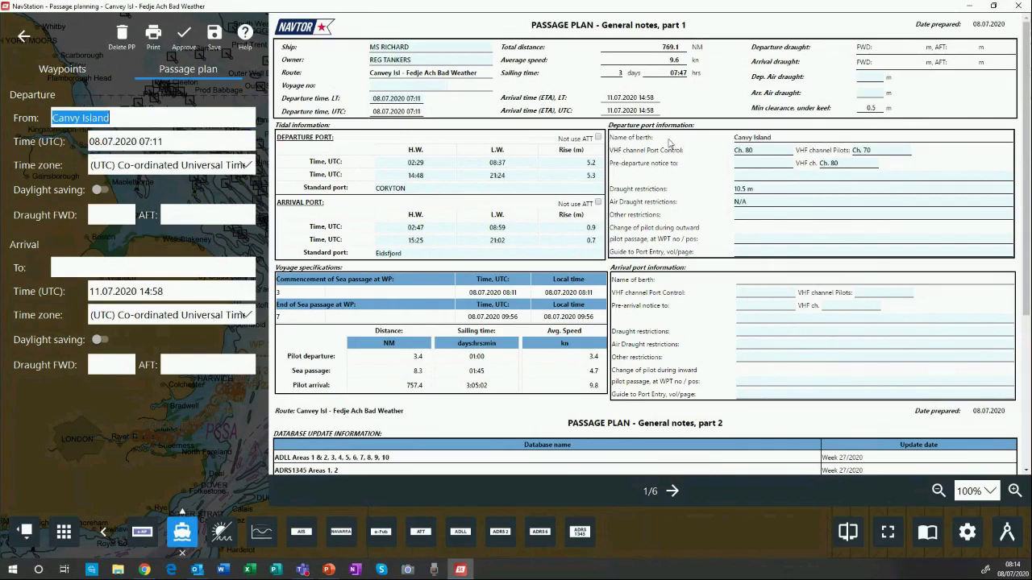
{"action": "left_click", "coordinate": [106, 216]}
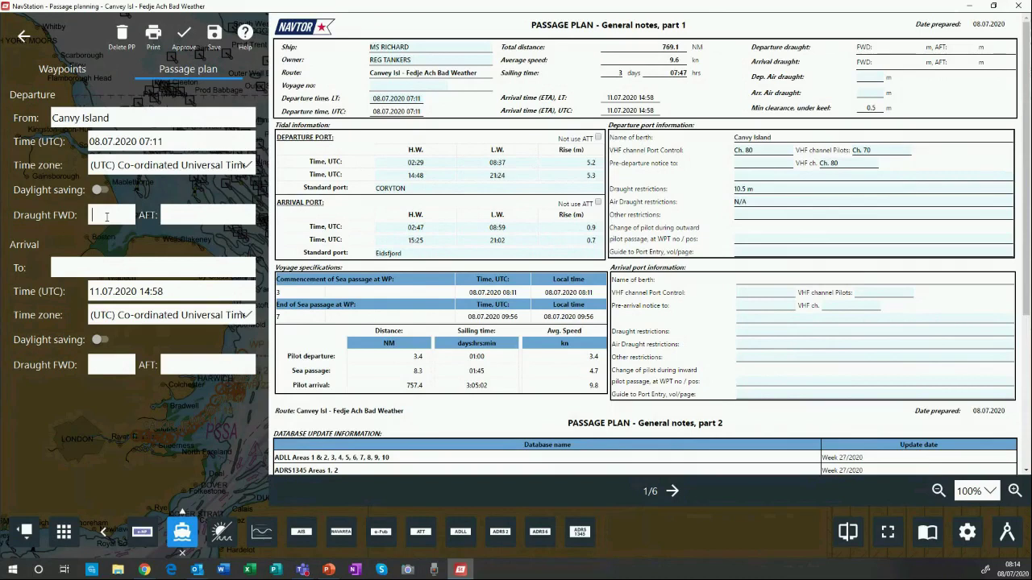
{"action": "type", "text": "7"}
{"action": "left_click", "coordinate": [186, 219]}
{"action": "type", "text": "7"}
Set the arrival port to Fedje with forward and aft draughts of 7 m.
{"action": "left_click", "coordinate": [78, 266]}
{"action": "type", "text": "fed"}
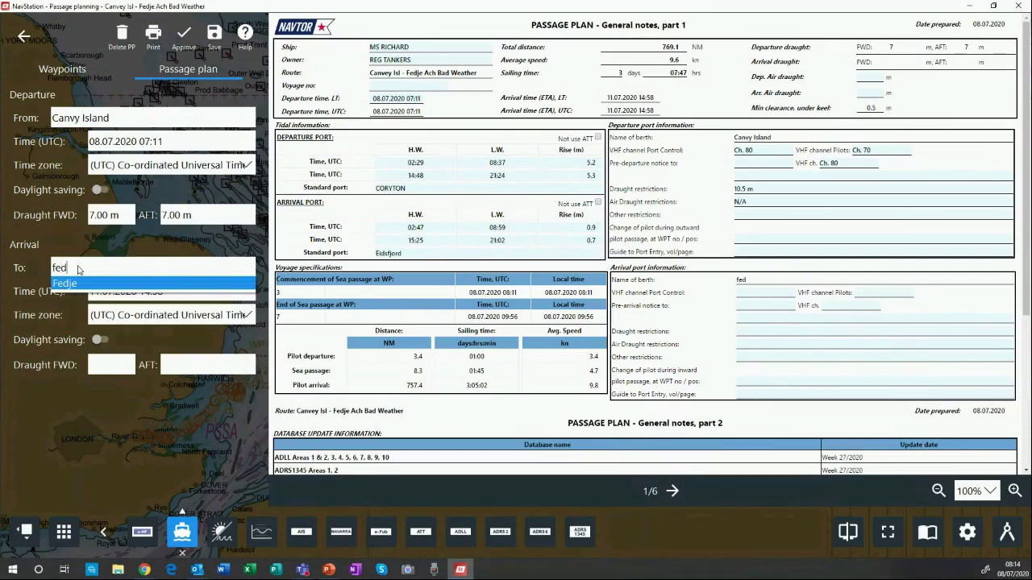
{"action": "left_click", "coordinate": [72, 283]}
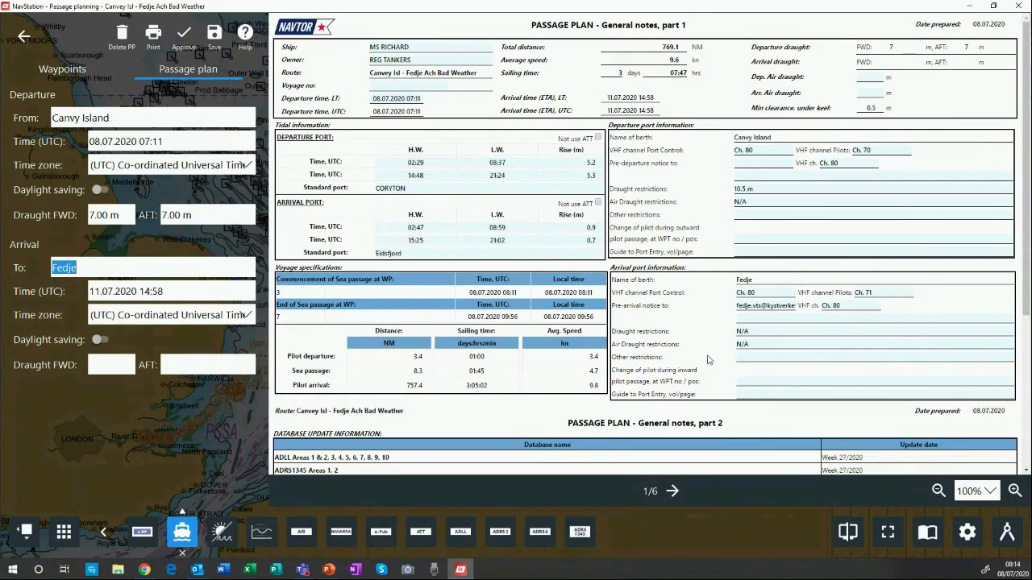
{"action": "left_click", "coordinate": [93, 367]}
{"action": "type", "text": "7"}
{"action": "left_click", "coordinate": [210, 364]}
{"action": "type", "text": "7"}
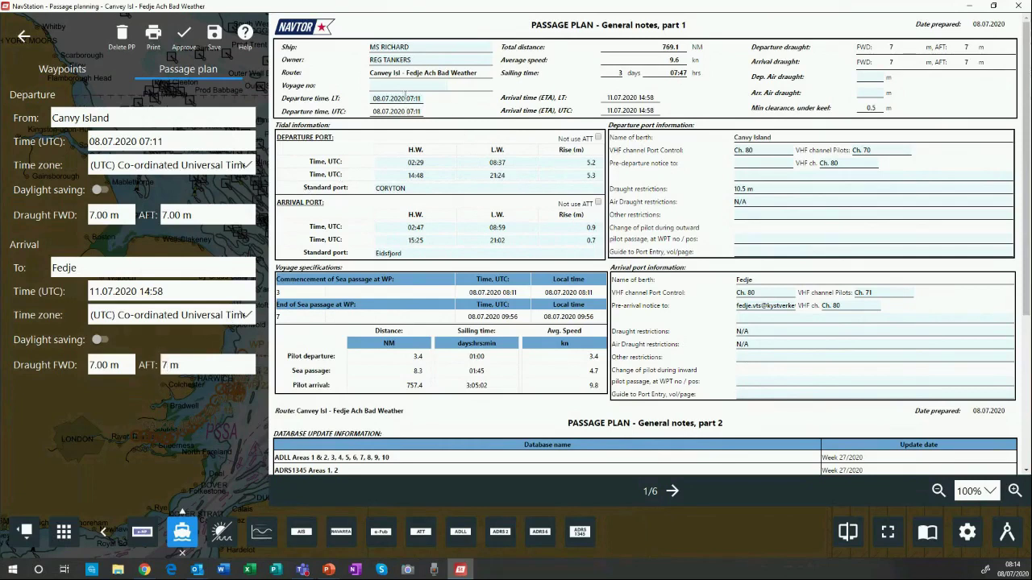
Set the local departure time to 10 July 2020 at 06:00.
{"action": "left_click", "coordinate": [402, 98]}
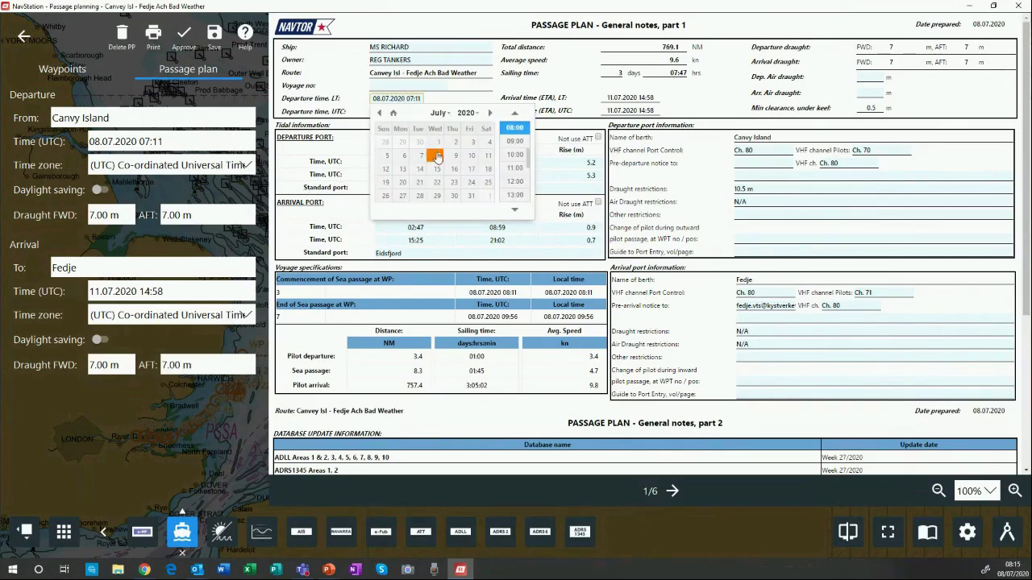
{"action": "left_click", "coordinate": [473, 155]}
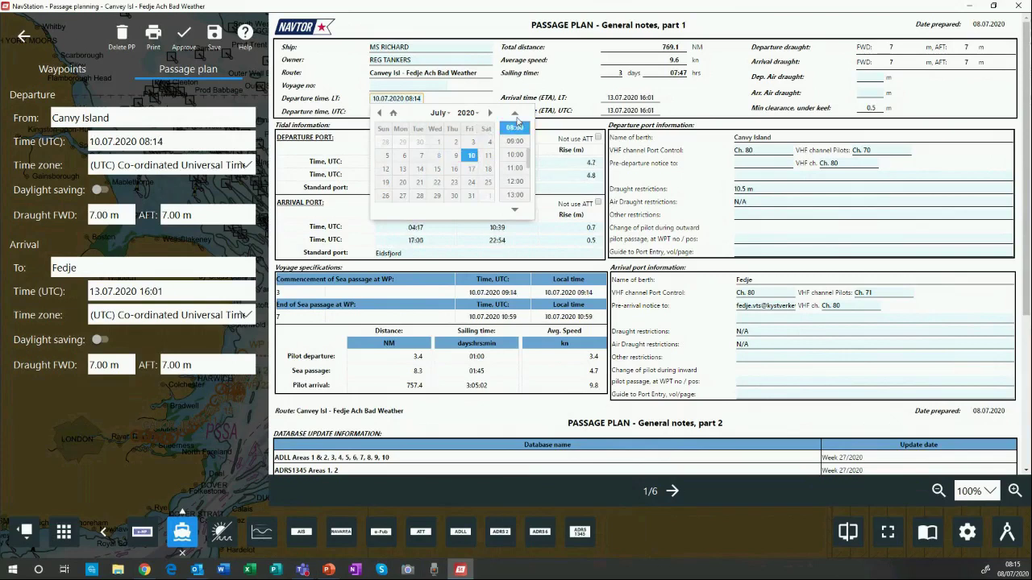
{"action": "scroll", "coordinate": [517, 124], "scroll_direction": "up", "scroll_amount": 3}
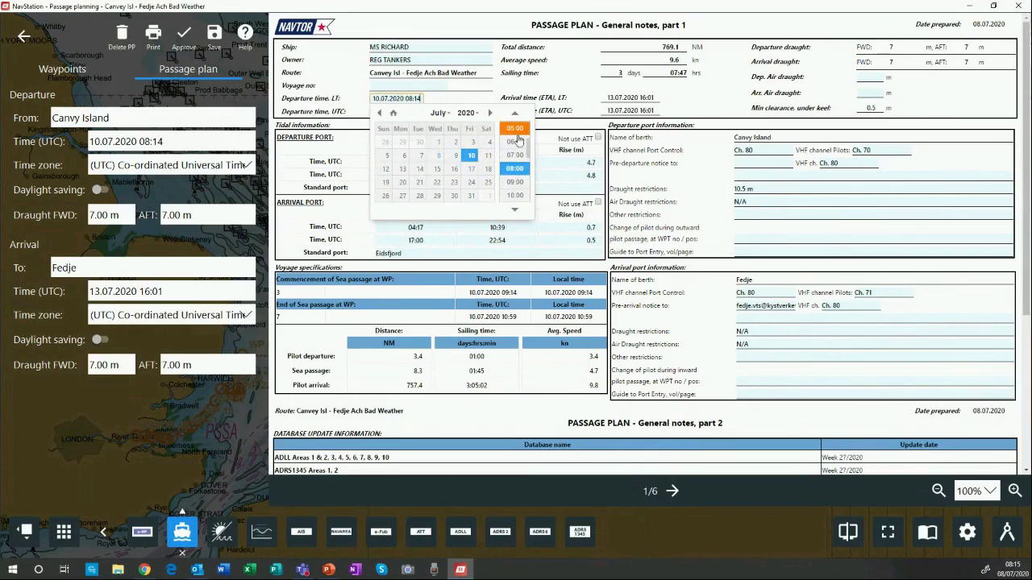
{"action": "left_click", "coordinate": [516, 142]}
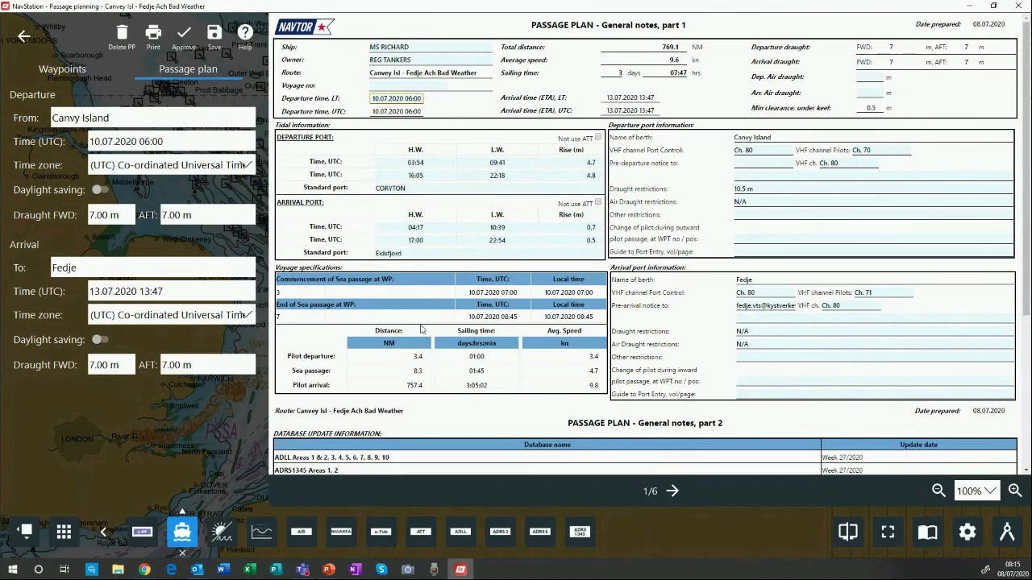
Review both parts of the general notes, including the database update information and emergency anchorages.
{"action": "scroll", "coordinate": [420, 329], "scroll_direction": "down", "scroll_amount": 2}
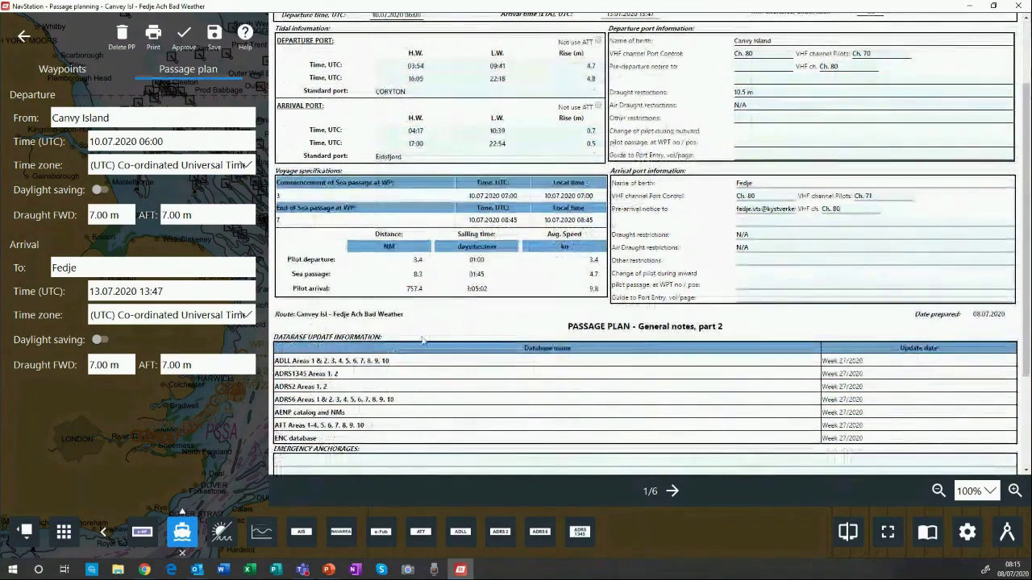
{"action": "scroll", "coordinate": [422, 342], "scroll_direction": "down", "scroll_amount": 1}
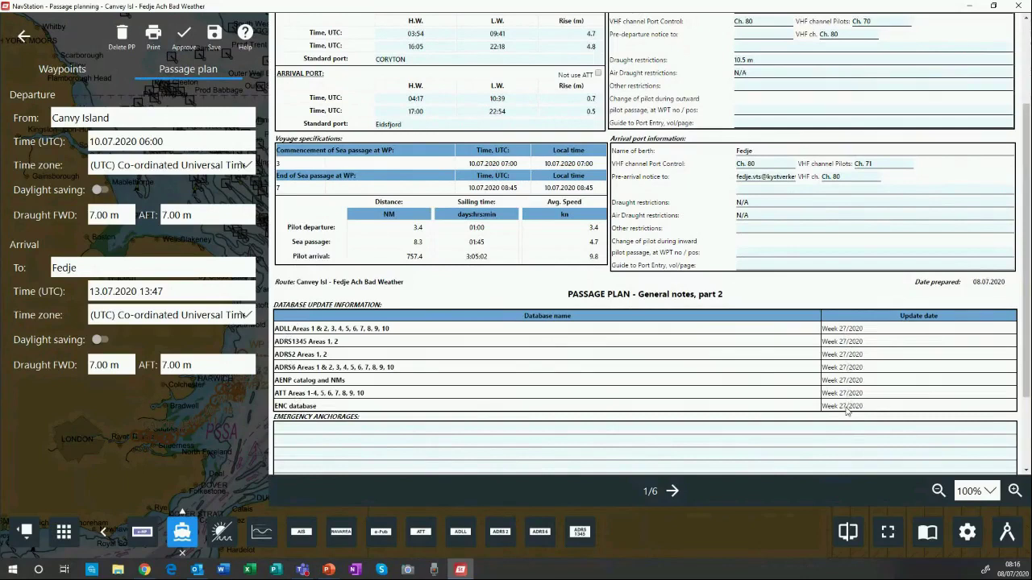
{"action": "scroll", "coordinate": [457, 345], "scroll_direction": "down", "scroll_amount": 3}
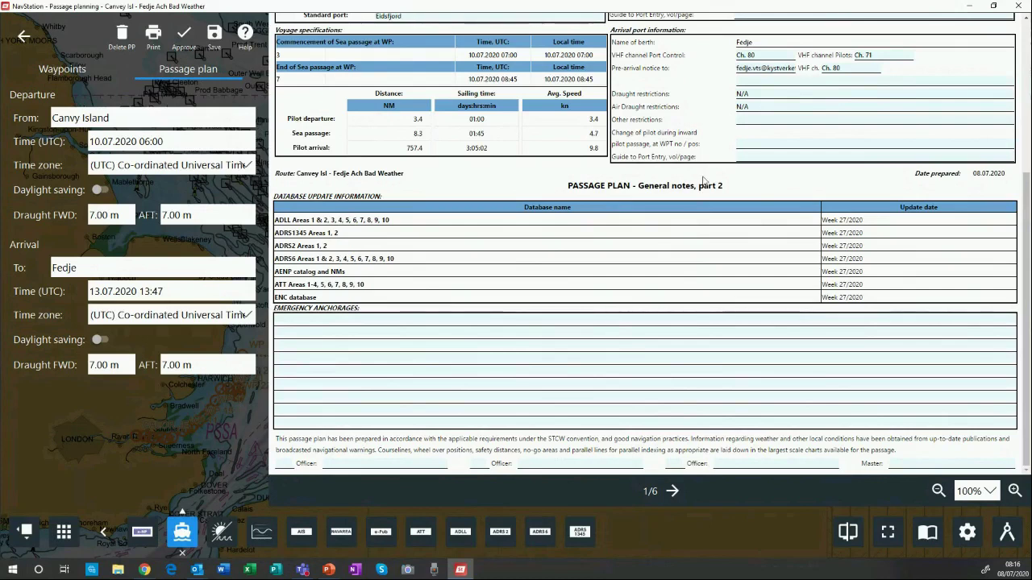
{"action": "scroll", "coordinate": [577, 183], "scroll_direction": "up", "scroll_amount": 3}
{"action": "scroll", "coordinate": [577, 183], "scroll_direction": "up", "scroll_amount": 4}
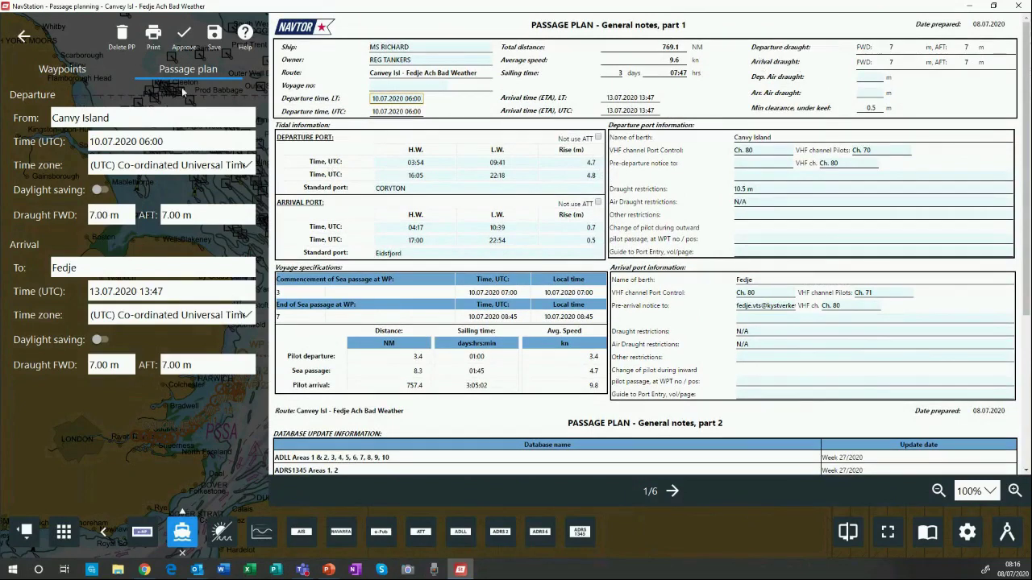
Glance at the route's waypoint list, then examine the leg speeds on the passage plan's part A page.
{"action": "left_click", "coordinate": [77, 71]}
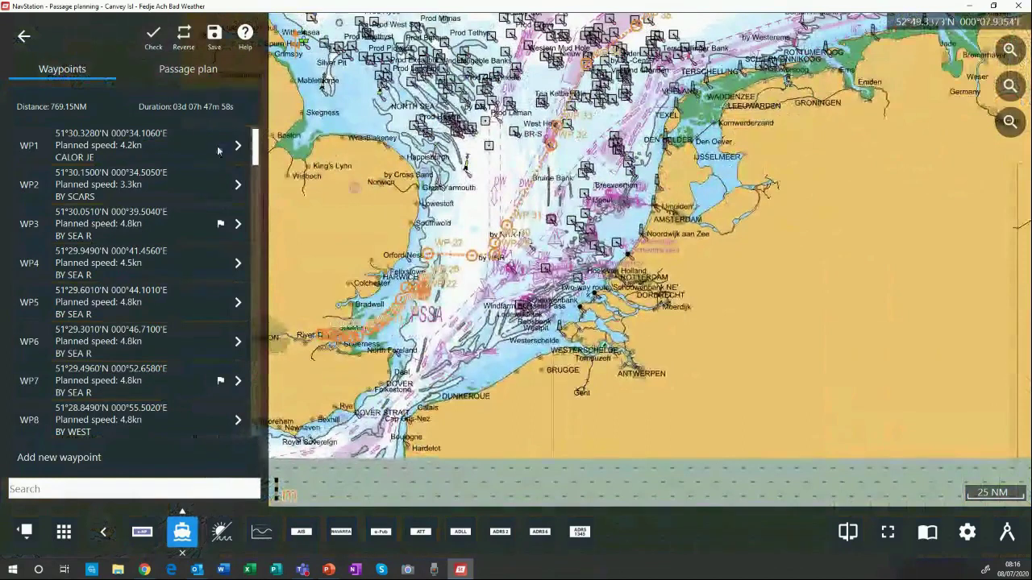
{"action": "left_click", "coordinate": [179, 71]}
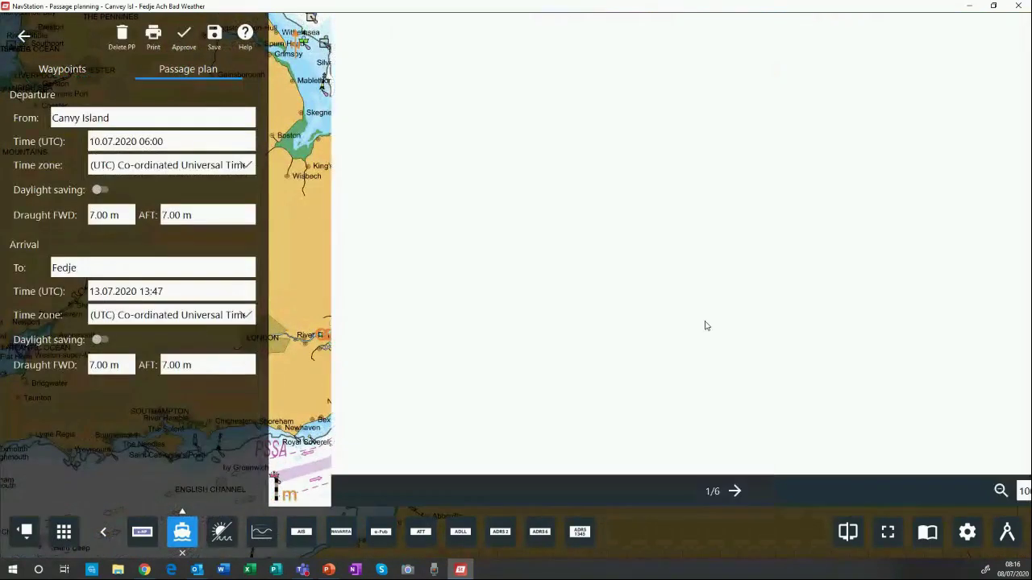
{"action": "left_click", "coordinate": [673, 491]}
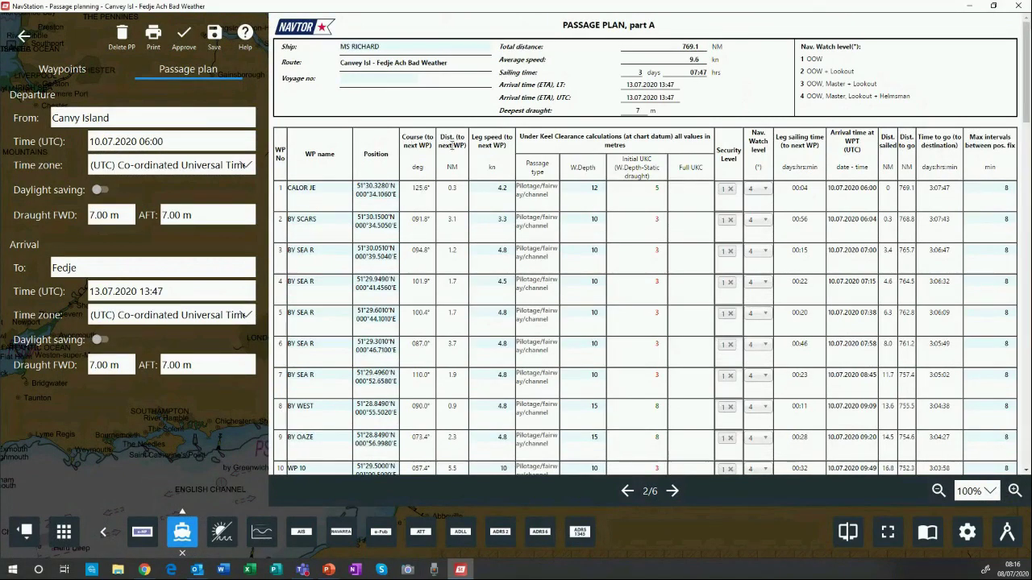
{"action": "left_click", "coordinate": [503, 188]}
Add an under keel clearance calculation to waypoint WP2 (BY SCARS) in its passage plan settings.
{"action": "left_click", "coordinate": [64, 74]}
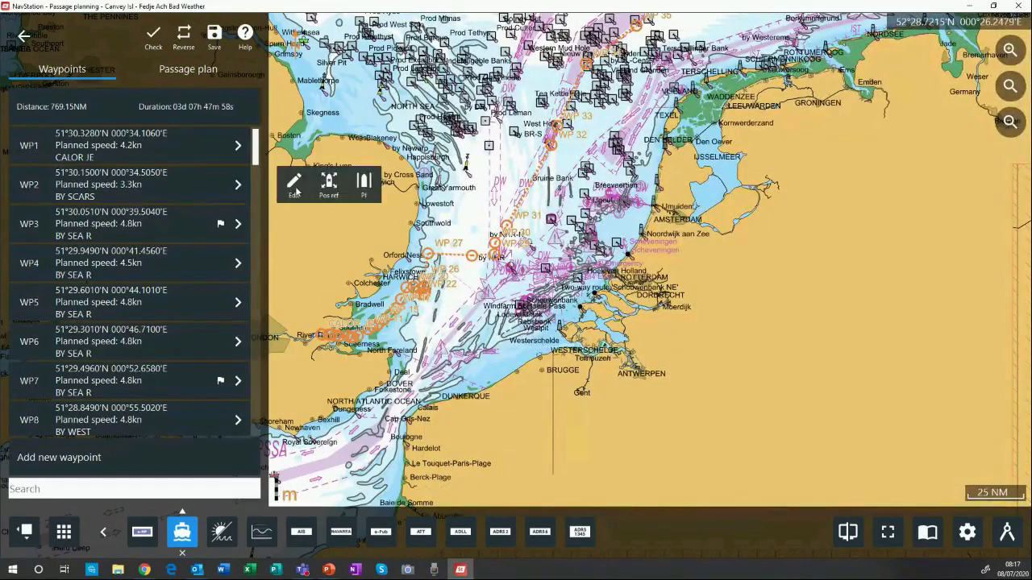
{"action": "left_click", "coordinate": [238, 185]}
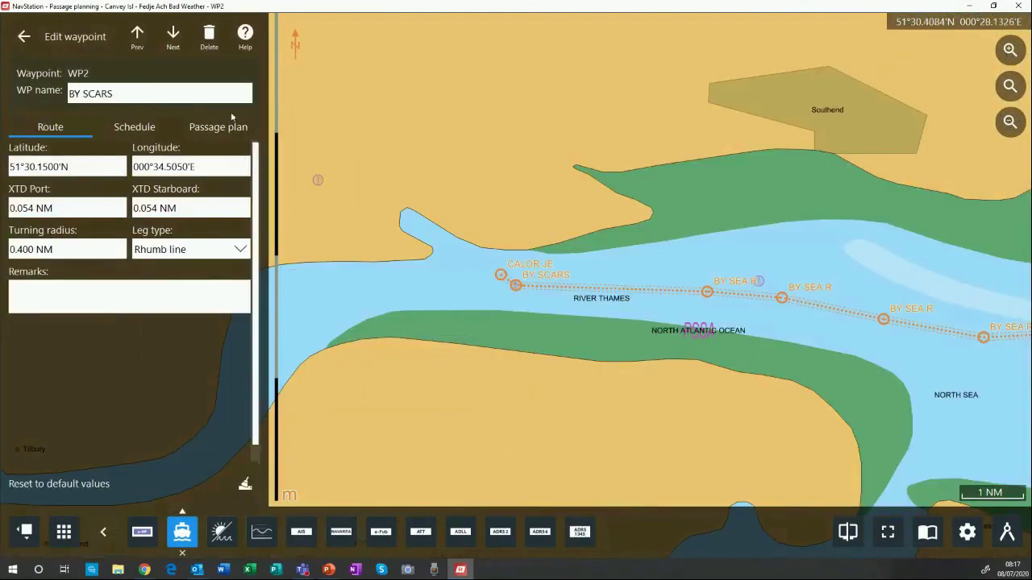
{"action": "left_click", "coordinate": [222, 129]}
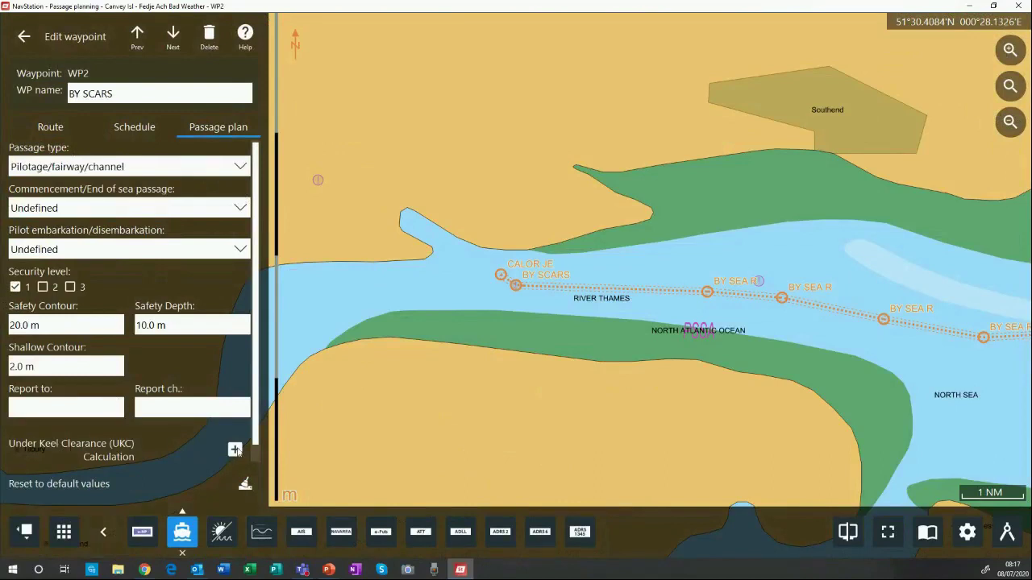
{"action": "left_click", "coordinate": [233, 449]}
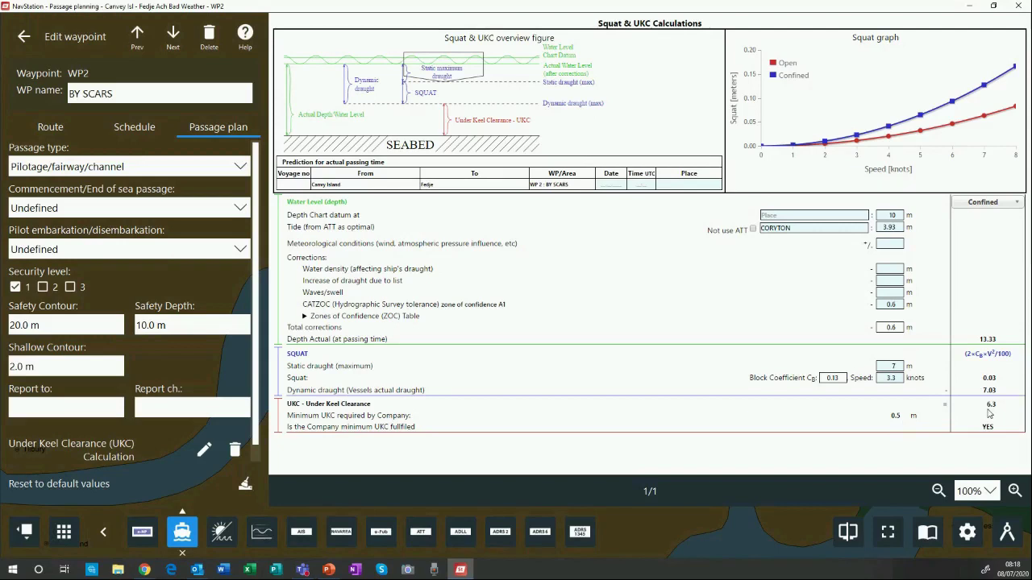
Return to the passage plan's part A and examine the under keel clearance and passage type values along the waypoints.
{"action": "left_click", "coordinate": [24, 38]}
{"action": "left_click", "coordinate": [23, 36]}
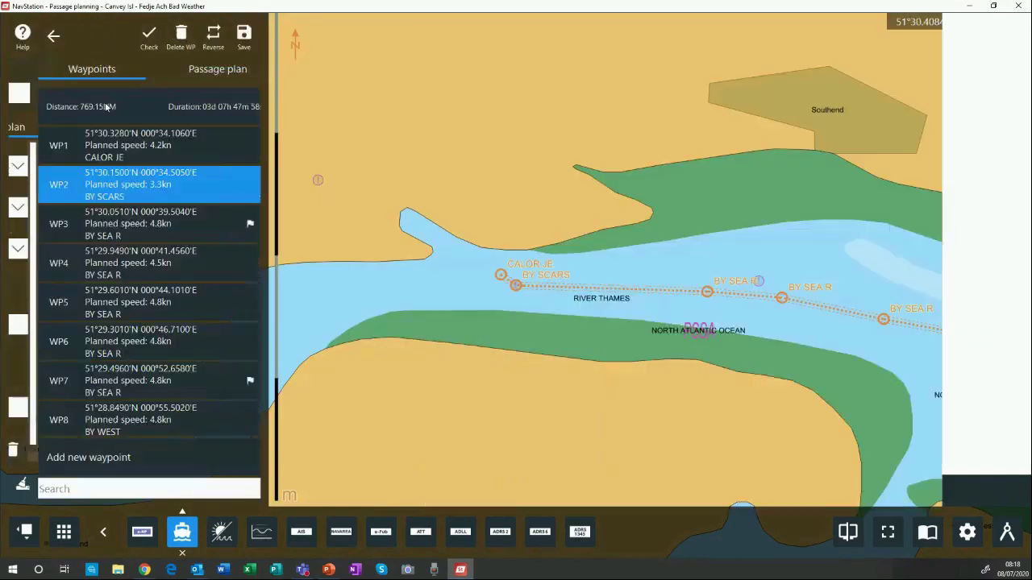
{"action": "left_click", "coordinate": [193, 68]}
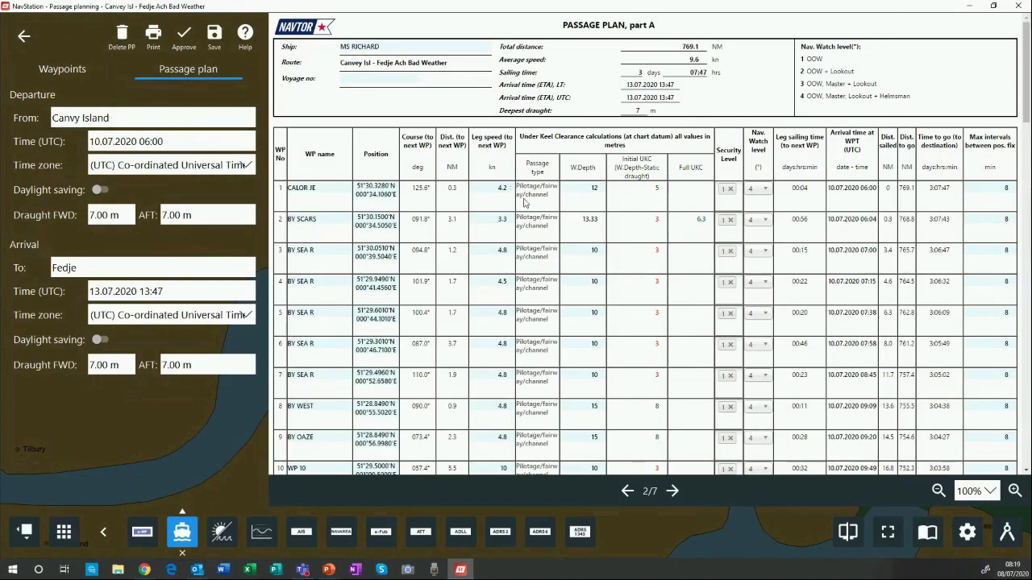
{"action": "scroll", "coordinate": [526, 205], "scroll_direction": "down", "scroll_amount": 3}
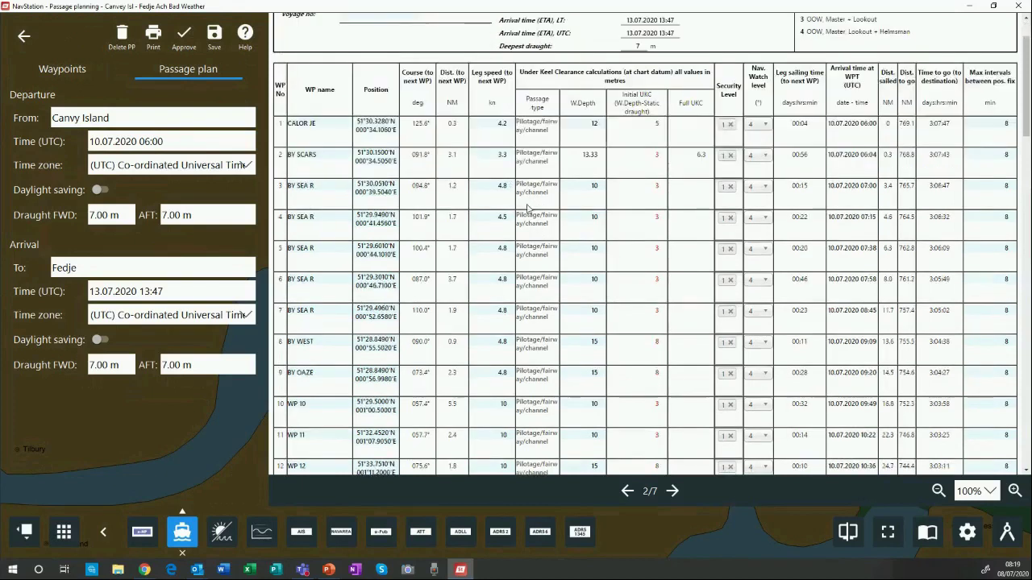
{"action": "scroll", "coordinate": [528, 207], "scroll_direction": "down", "scroll_amount": 5}
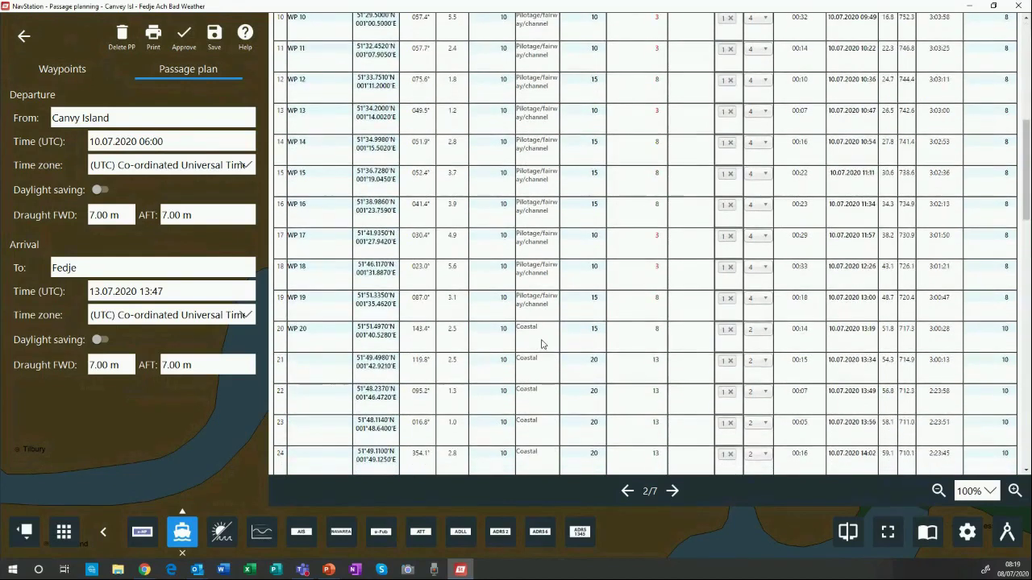
Examine the navigational watch levels and maximum position fix intervals along the waypoints on the passage plan's part A.
{"action": "scroll", "coordinate": [542, 345], "scroll_direction": "down", "scroll_amount": 6}
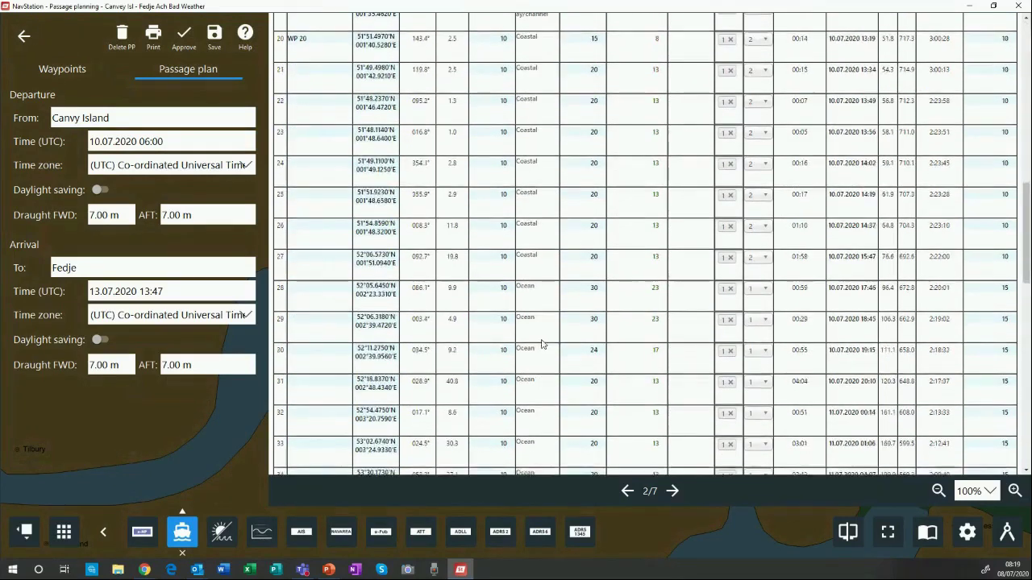
{"action": "scroll", "coordinate": [764, 233], "scroll_direction": "up", "scroll_amount": 12}
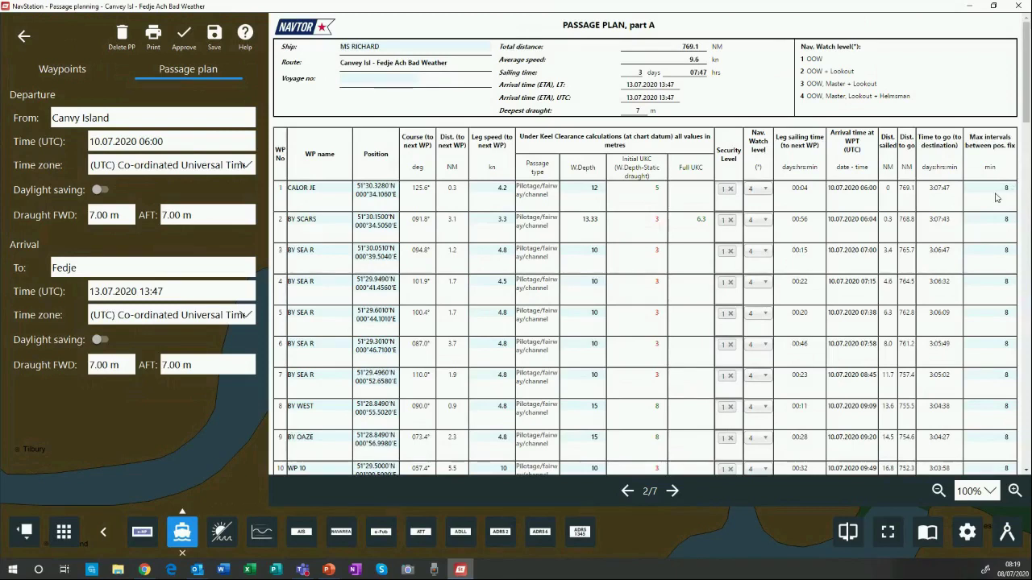
{"action": "scroll", "coordinate": [853, 278], "scroll_direction": "down", "scroll_amount": 2}
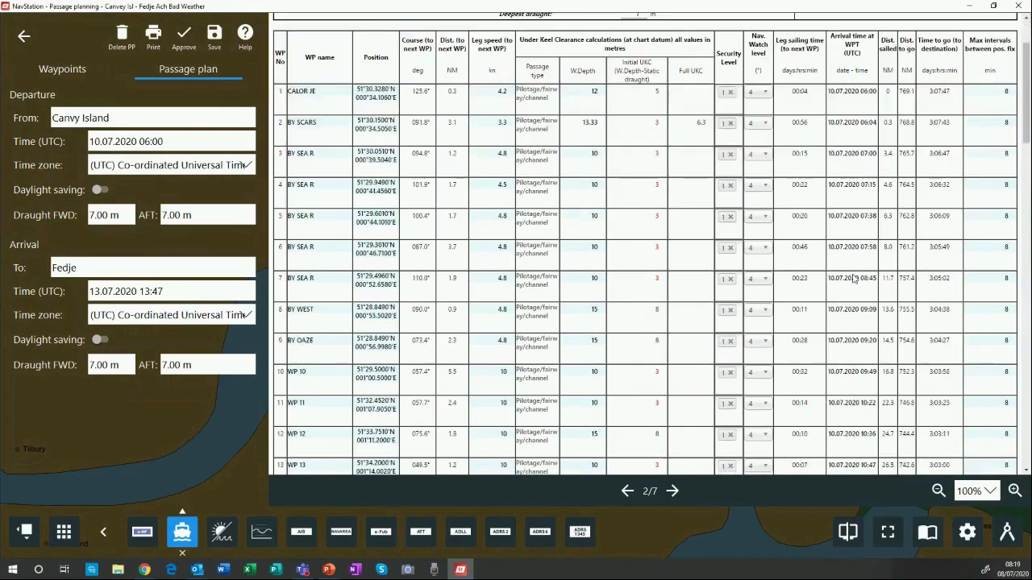
{"action": "scroll", "coordinate": [853, 278], "scroll_direction": "down", "scroll_amount": 10}
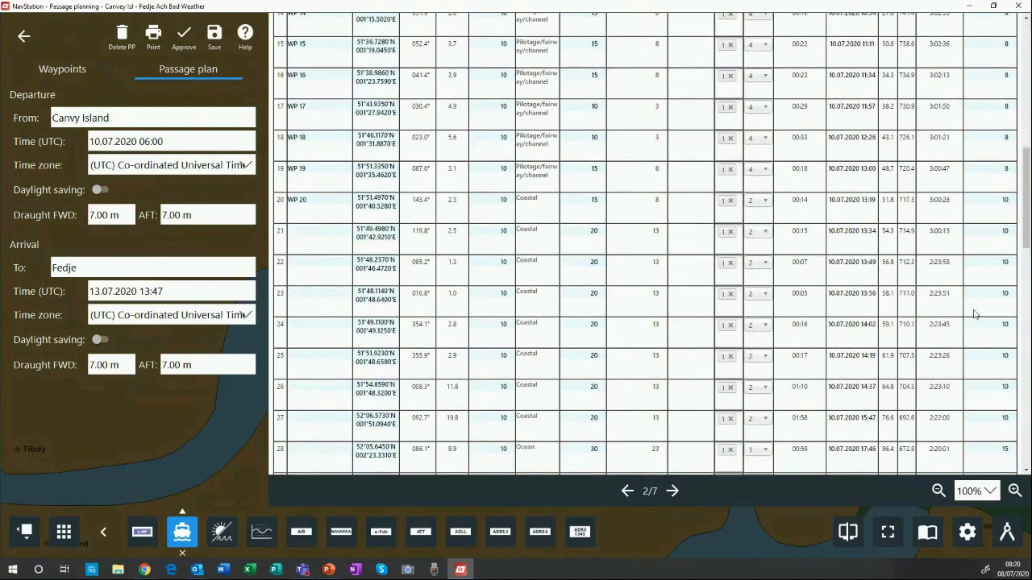
{"action": "scroll", "coordinate": [974, 314], "scroll_direction": "down", "scroll_amount": 7}
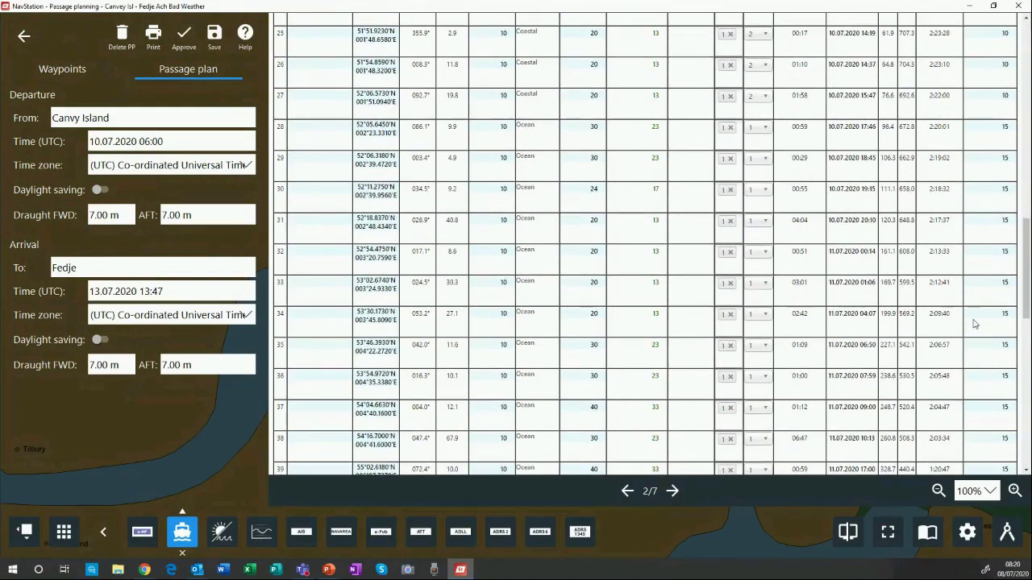
{"action": "scroll", "coordinate": [974, 324], "scroll_direction": "up", "scroll_amount": 18}
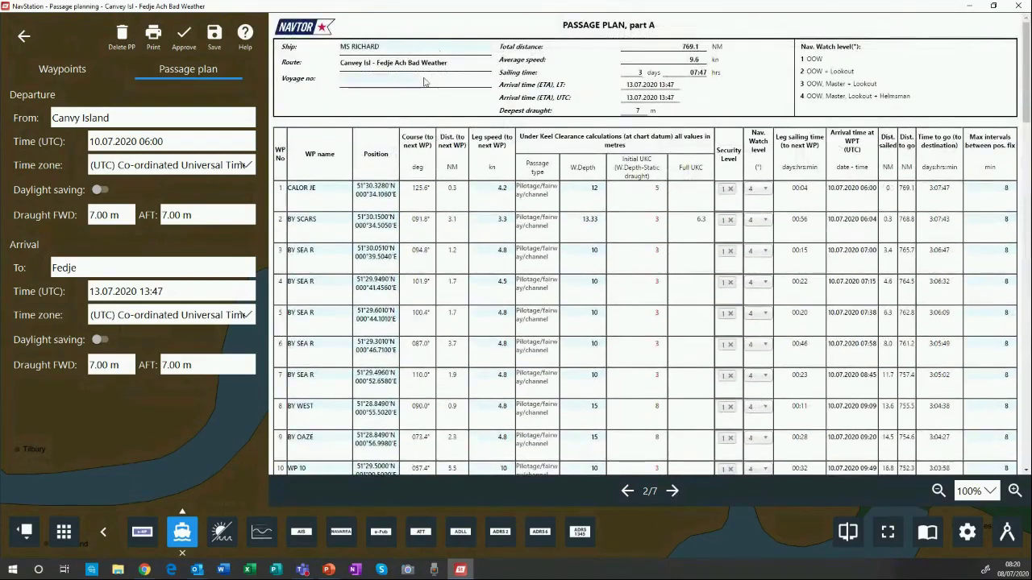
Enter 103 as the voyage number in the header of the passage plan's part A.
{"action": "left_click", "coordinate": [388, 78]}
{"action": "type", "text": "103"}
{"action": "key", "text": "Return"}
Set the departure and arrival air draughts to 40 m in the passage plan's general notes, part 1.
{"action": "left_click", "coordinate": [627, 490]}
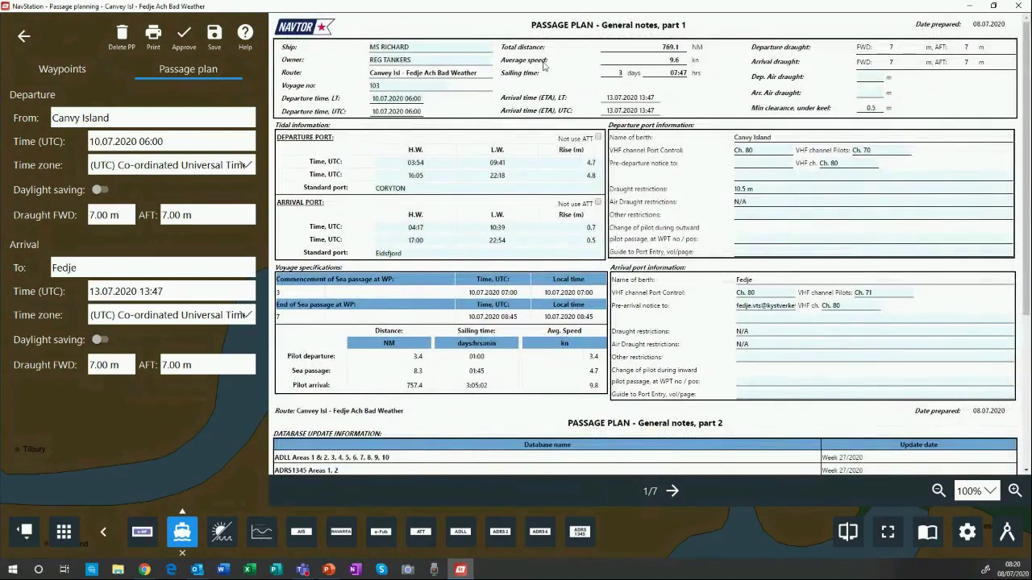
{"action": "left_click", "coordinate": [861, 78]}
{"action": "left_click", "coordinate": [869, 94]}
{"action": "scroll", "coordinate": [538, 130], "scroll_direction": "down", "scroll_amount": 3}
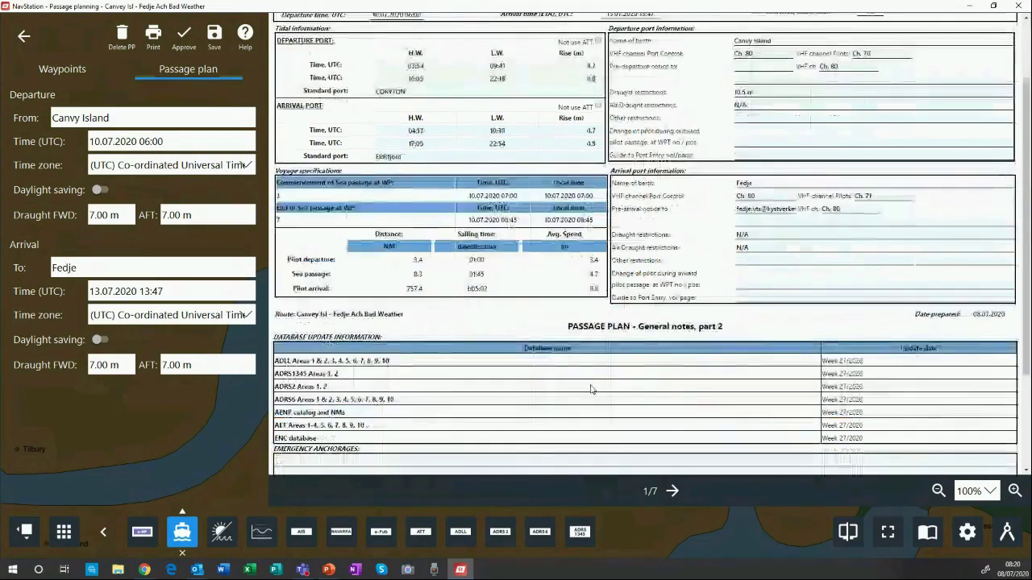
Examine the landmark bearings and parallel index references of waypoints 51 and 52 on the passage plan's part B.
{"action": "left_click", "coordinate": [674, 492]}
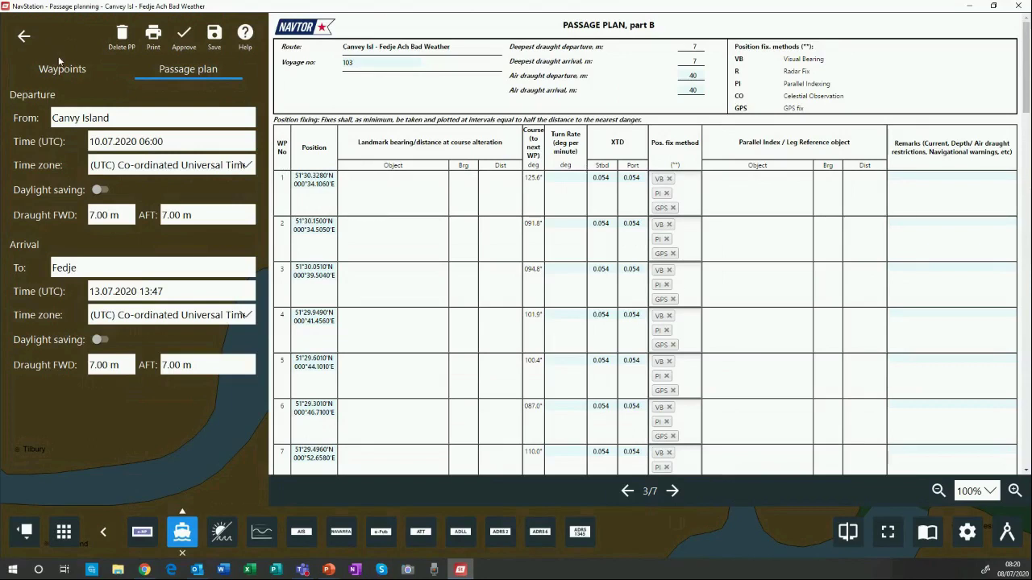
{"action": "scroll", "coordinate": [569, 224], "scroll_direction": "down", "scroll_amount": 15}
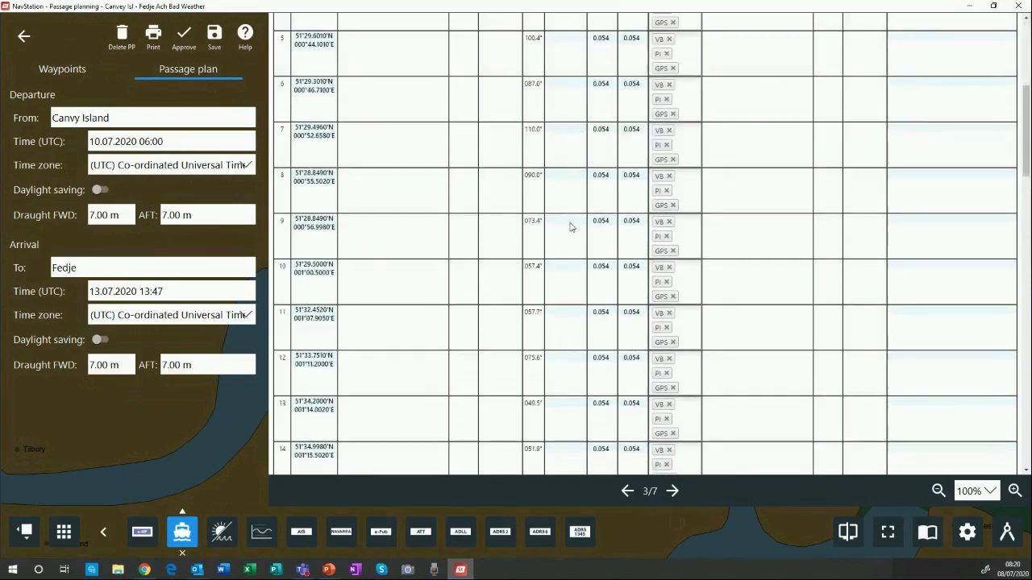
{"action": "scroll", "coordinate": [567, 224], "scroll_direction": "down", "scroll_amount": 5}
{"action": "scroll", "coordinate": [386, 191], "scroll_direction": "up", "scroll_amount": 2}
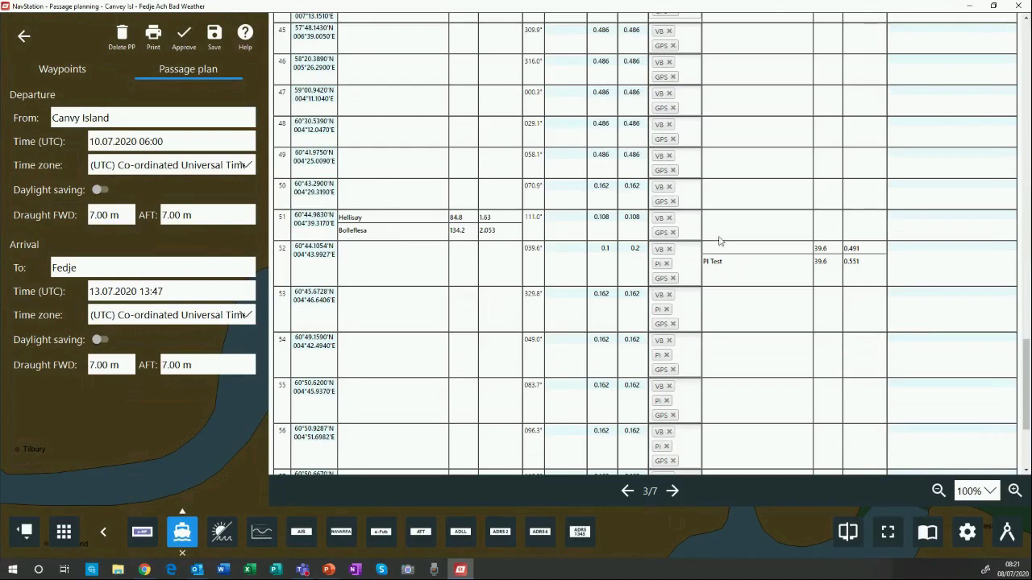
Add the Hellisøy landmark from the chart as a position reference for waypoint WP52.
{"action": "left_click", "coordinate": [71, 70]}
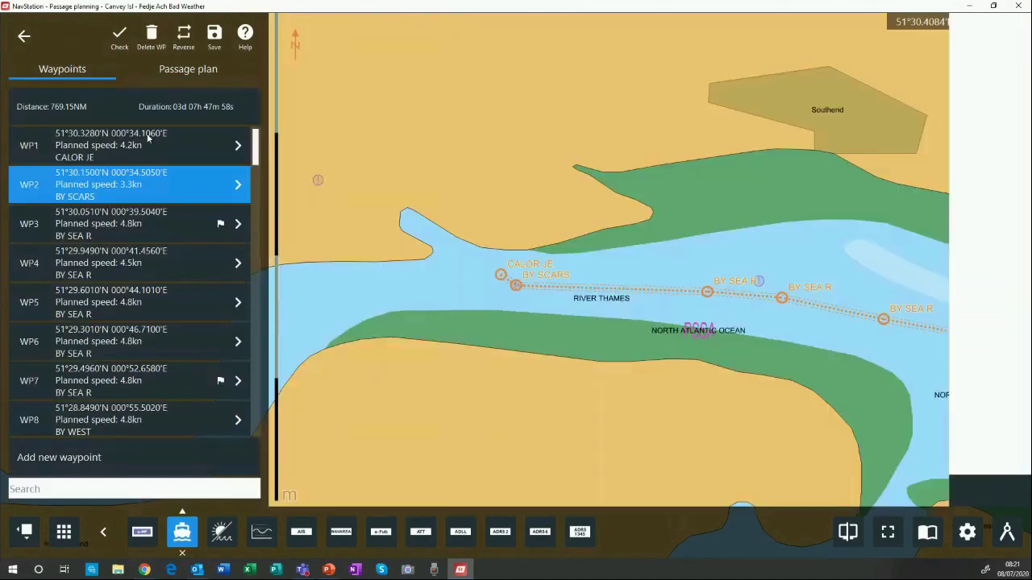
{"action": "scroll", "coordinate": [49, 180], "scroll_direction": "up", "scroll_amount": 3}
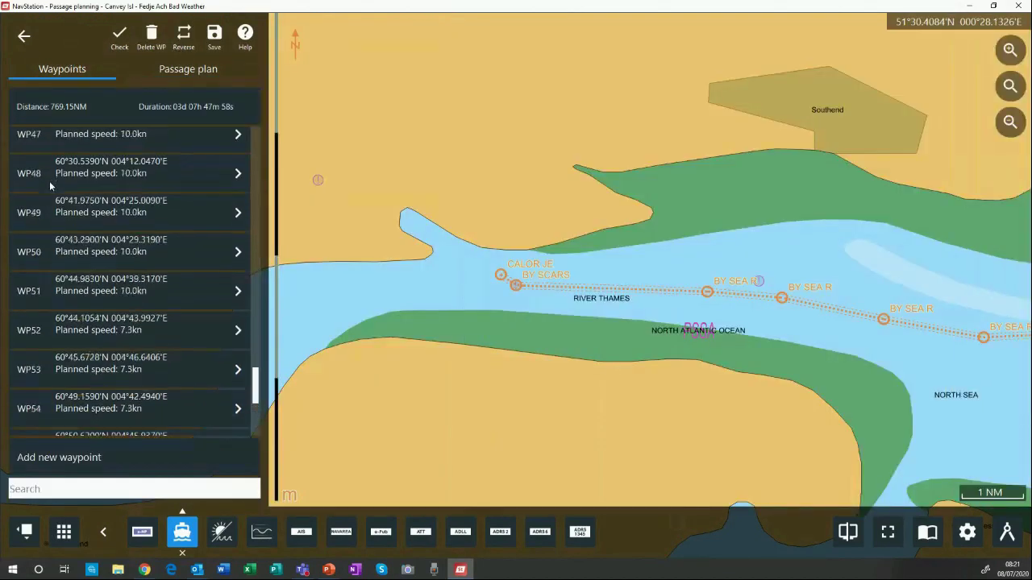
{"action": "left_click", "coordinate": [236, 332]}
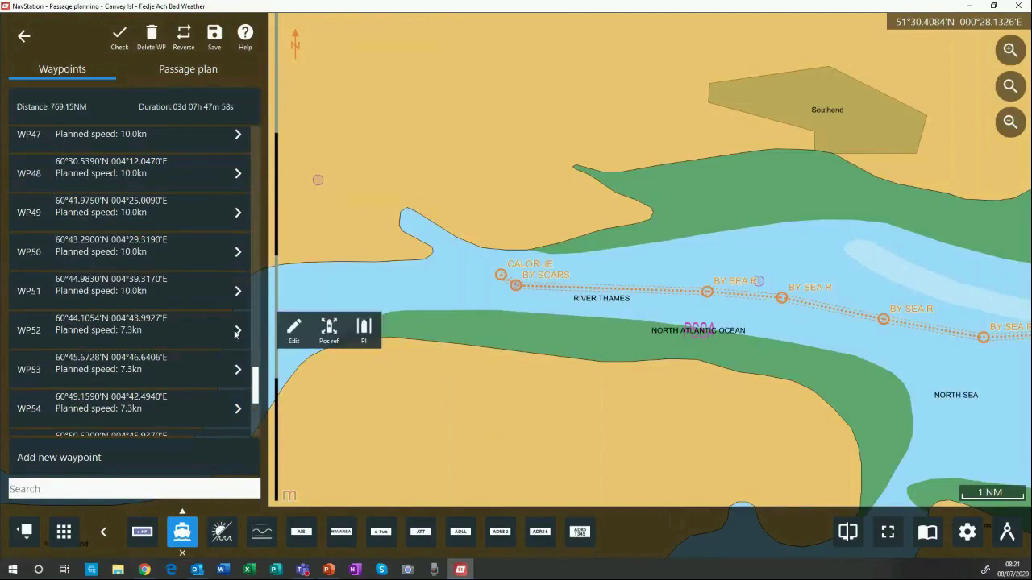
{"action": "left_click", "coordinate": [329, 329]}
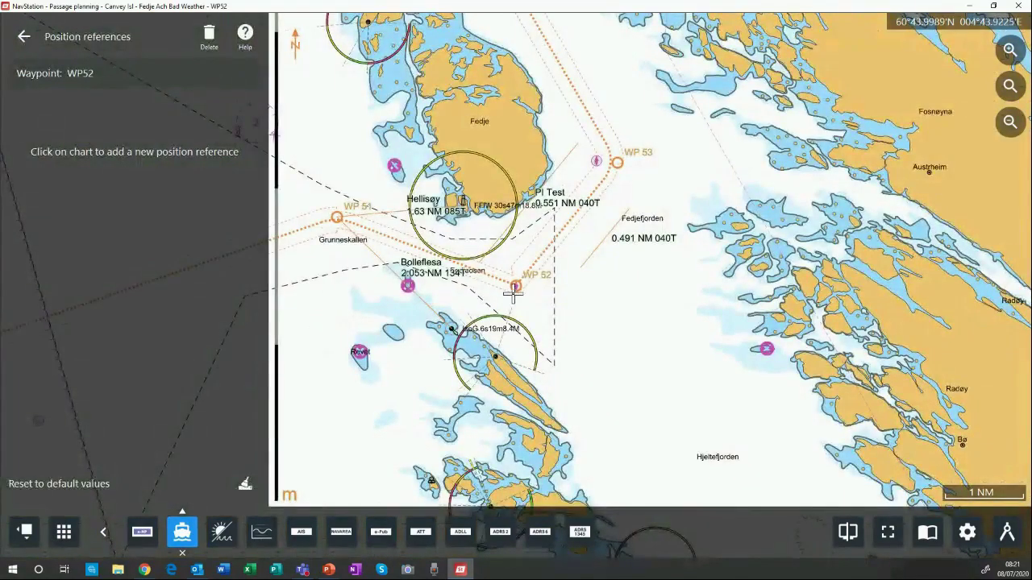
{"action": "left_click", "coordinate": [463, 203]}
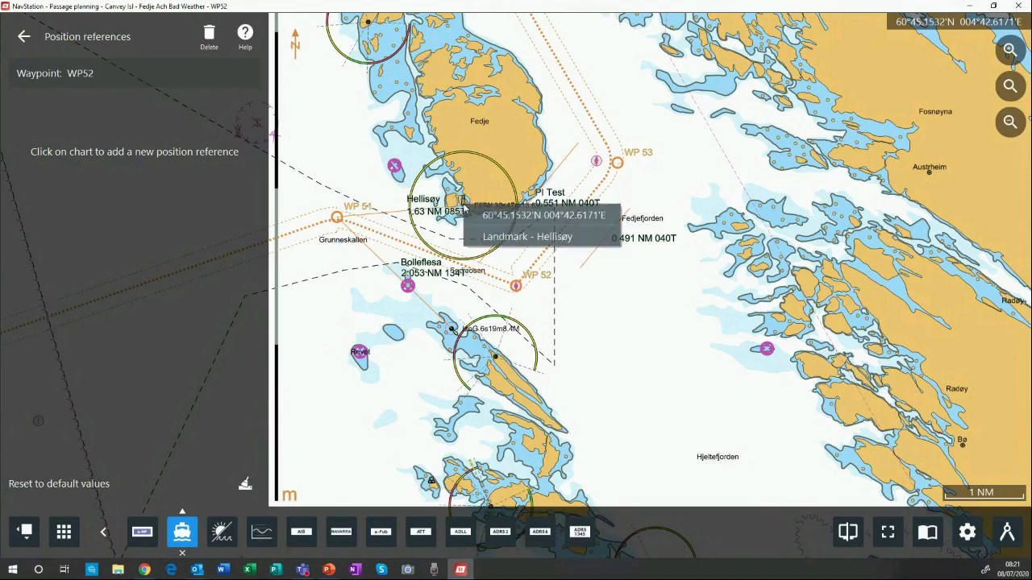
{"action": "left_click", "coordinate": [510, 237]}
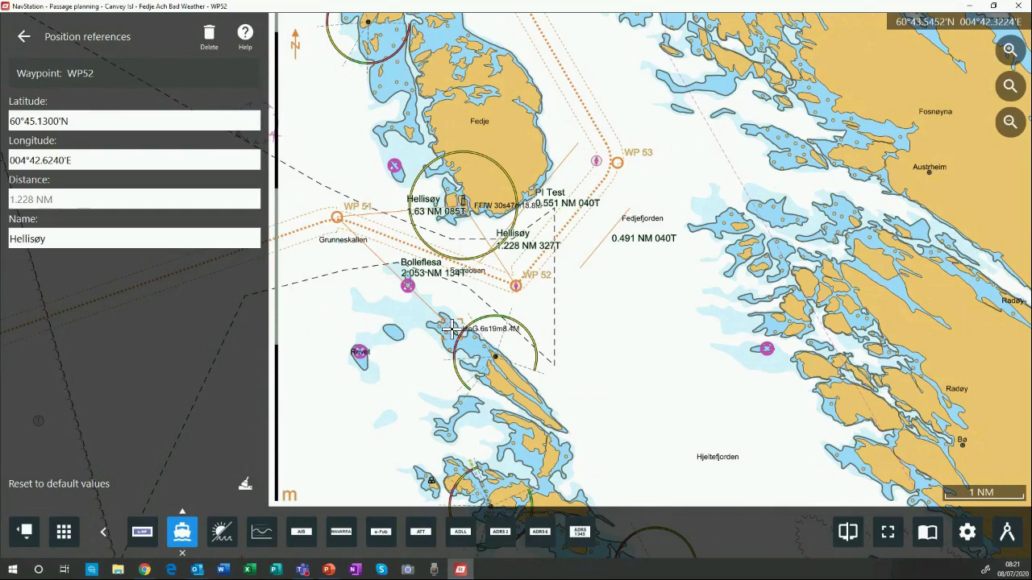
Add the Bolleflesa pile as a second position reference for WP52 and return to the waypoint list.
{"action": "left_click", "coordinate": [453, 329]}
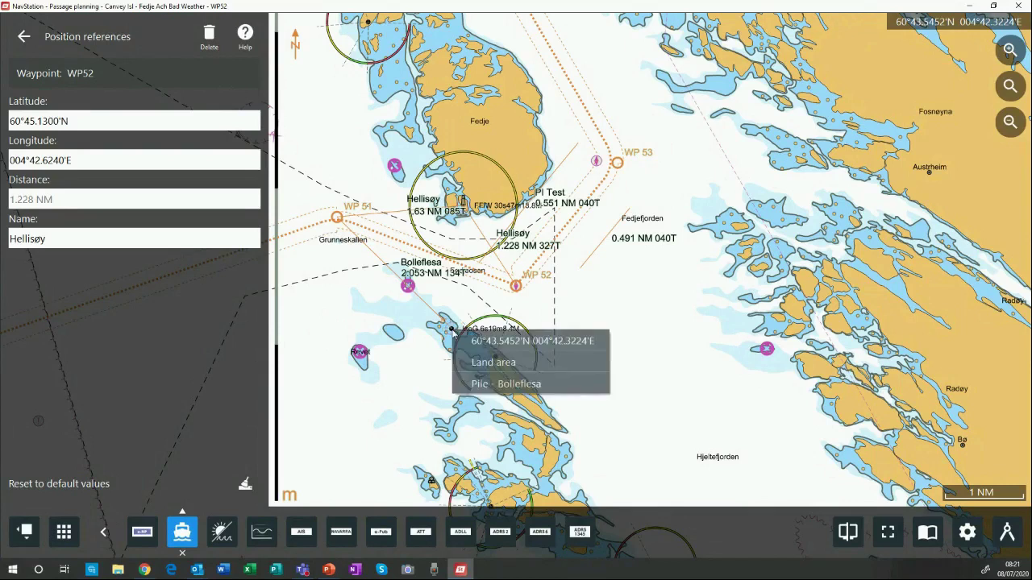
{"action": "left_click", "coordinate": [500, 387]}
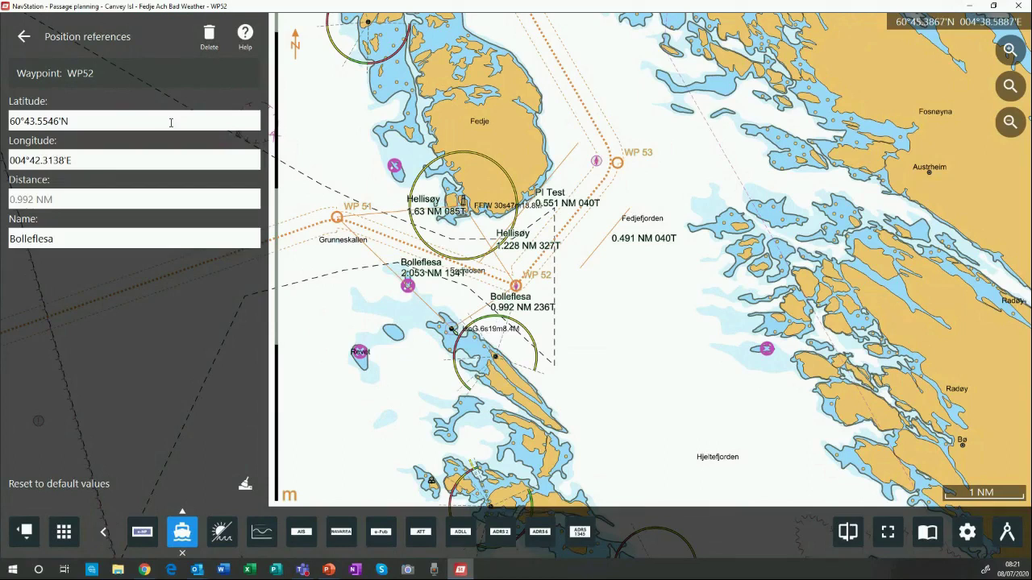
{"action": "left_click", "coordinate": [23, 38]}
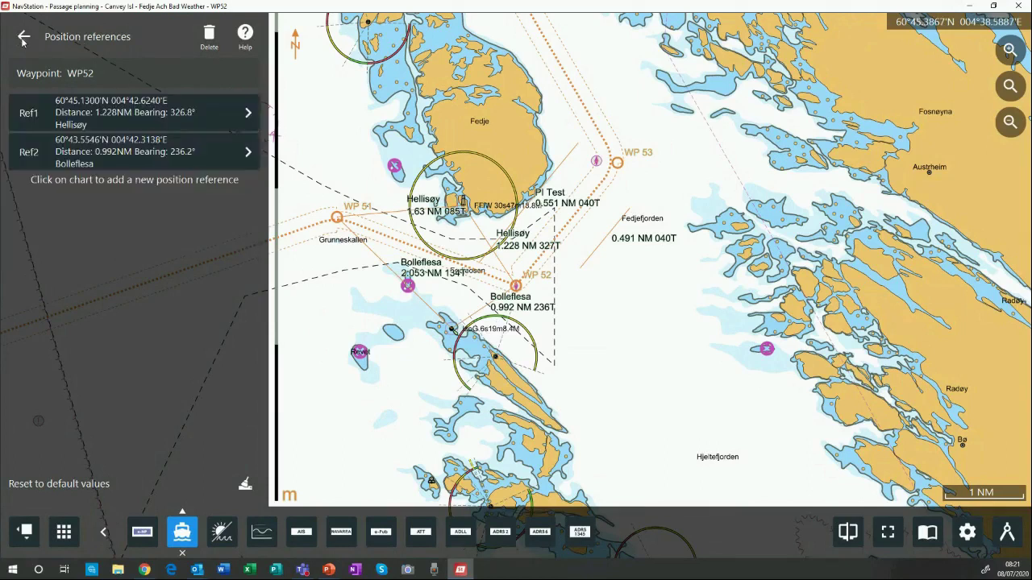
{"action": "left_click", "coordinate": [24, 38]}
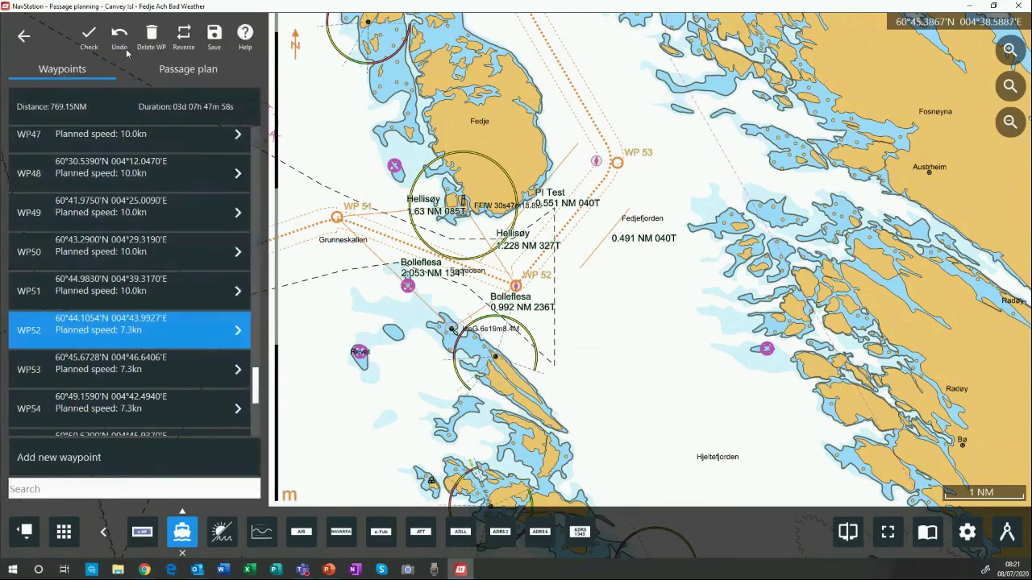
Return to the passage plan's part B and check the landmark bearings and distances listed for waypoint 52.
{"action": "left_click", "coordinate": [184, 70]}
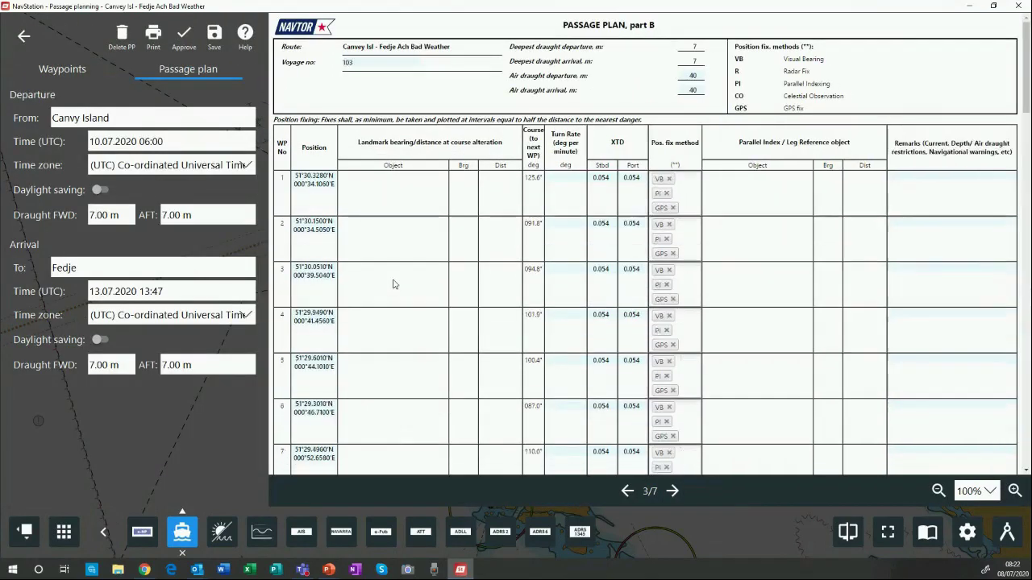
{"action": "scroll", "coordinate": [394, 284], "scroll_direction": "down", "scroll_amount": 1}
{"action": "scroll", "coordinate": [394, 284], "scroll_direction": "down", "scroll_amount": 15}
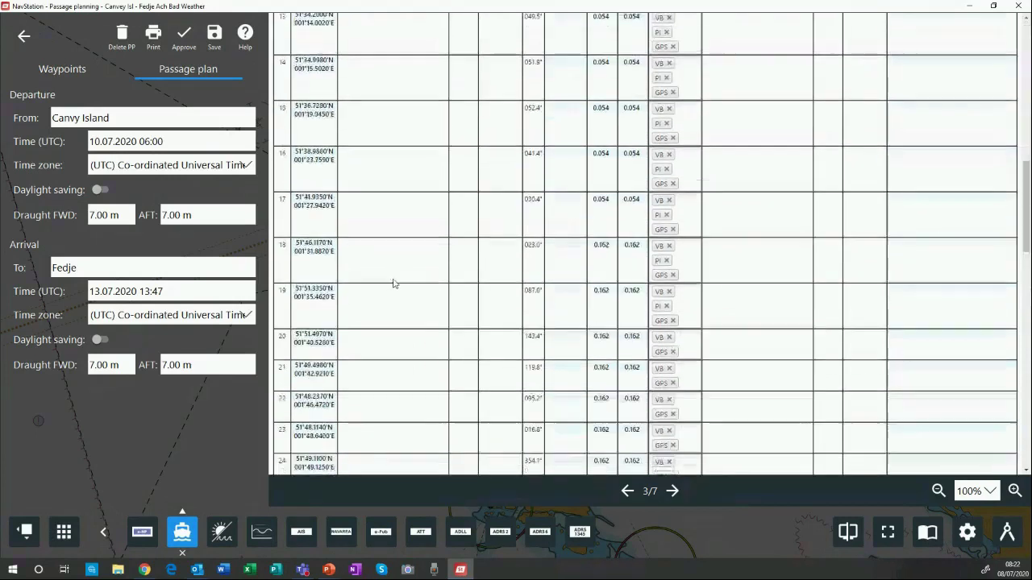
{"action": "scroll", "coordinate": [393, 284], "scroll_direction": "down", "scroll_amount": 2}
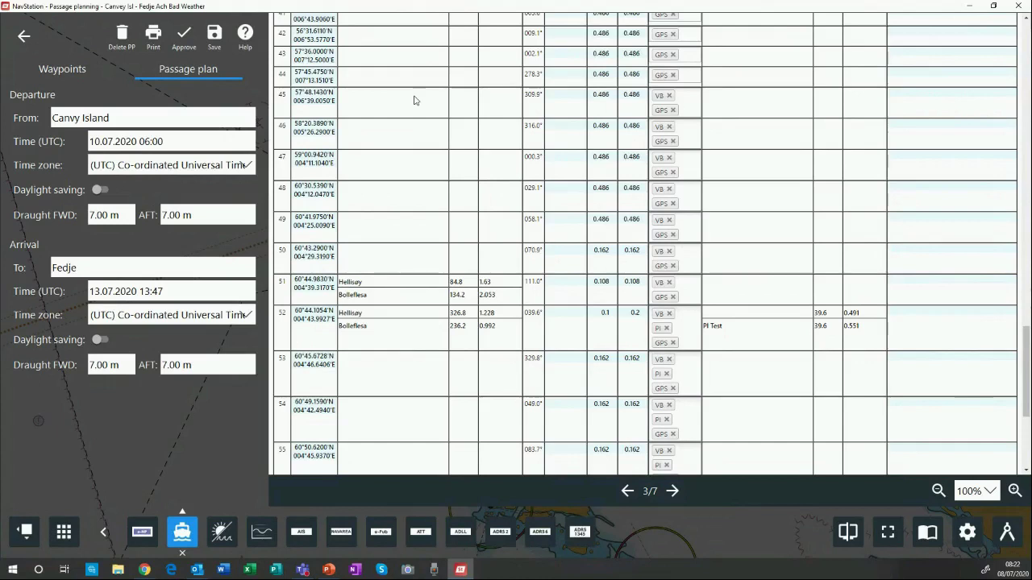
Review the position fix methods assigned to the waypoints on part B, from the pilotage legs through the ocean legs.
{"action": "scroll", "coordinate": [448, 206], "scroll_direction": "up", "scroll_amount": 5}
{"action": "scroll", "coordinate": [448, 207], "scroll_direction": "up", "scroll_amount": 10}
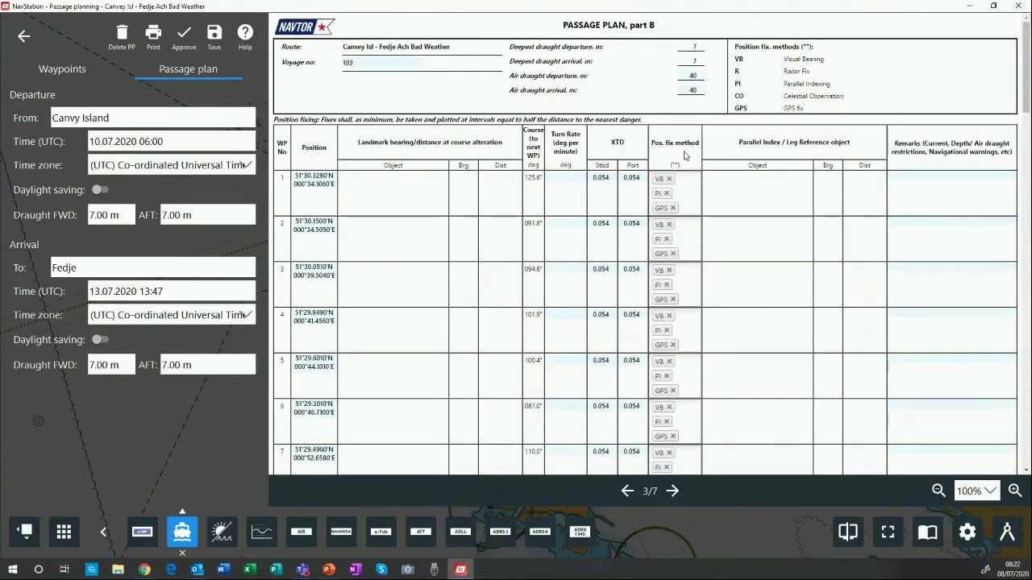
{"action": "scroll", "coordinate": [684, 156], "scroll_direction": "down", "scroll_amount": 5}
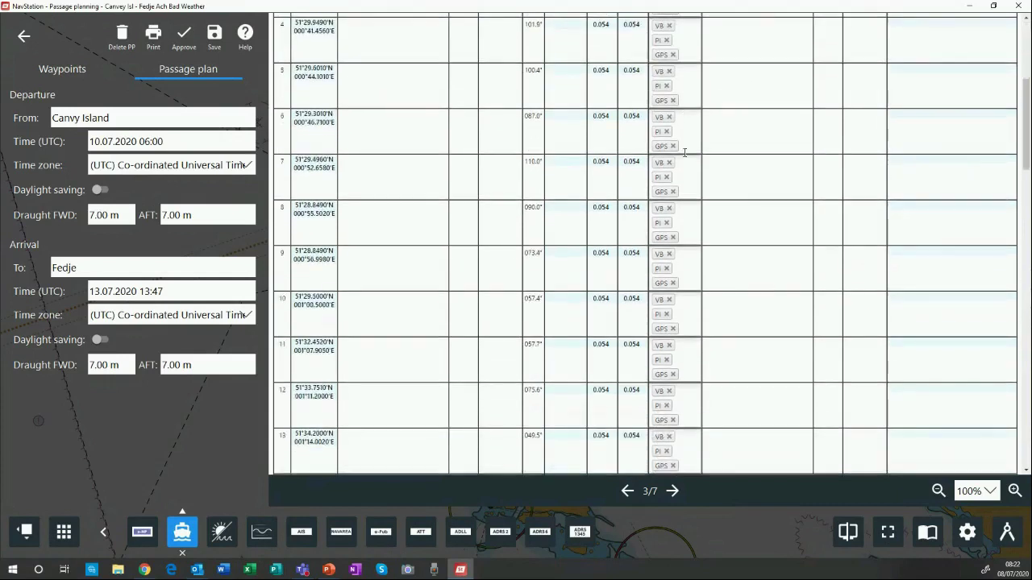
{"action": "scroll", "coordinate": [685, 153], "scroll_direction": "down", "scroll_amount": 10}
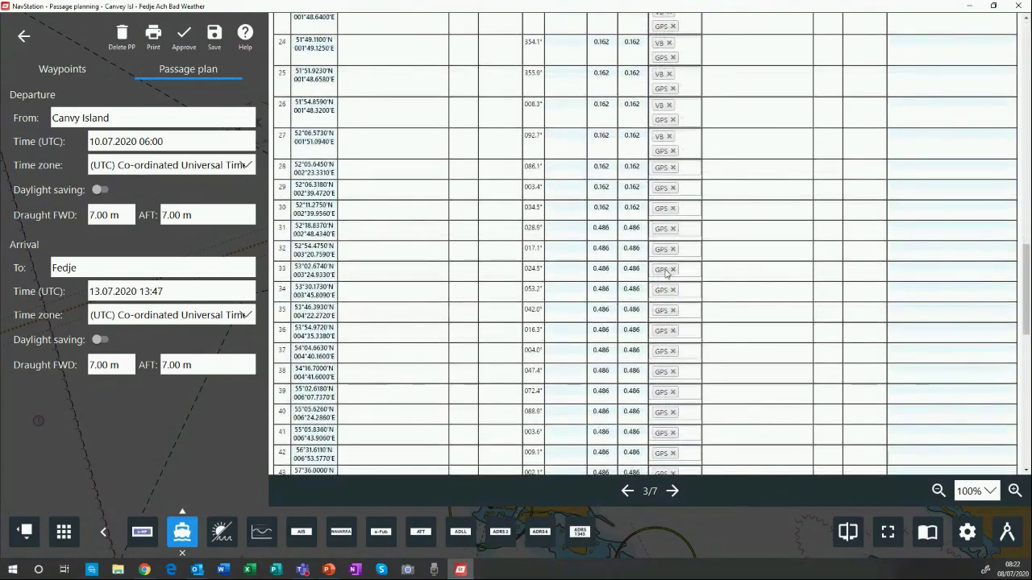
{"action": "scroll", "coordinate": [666, 272], "scroll_direction": "up", "scroll_amount": 10}
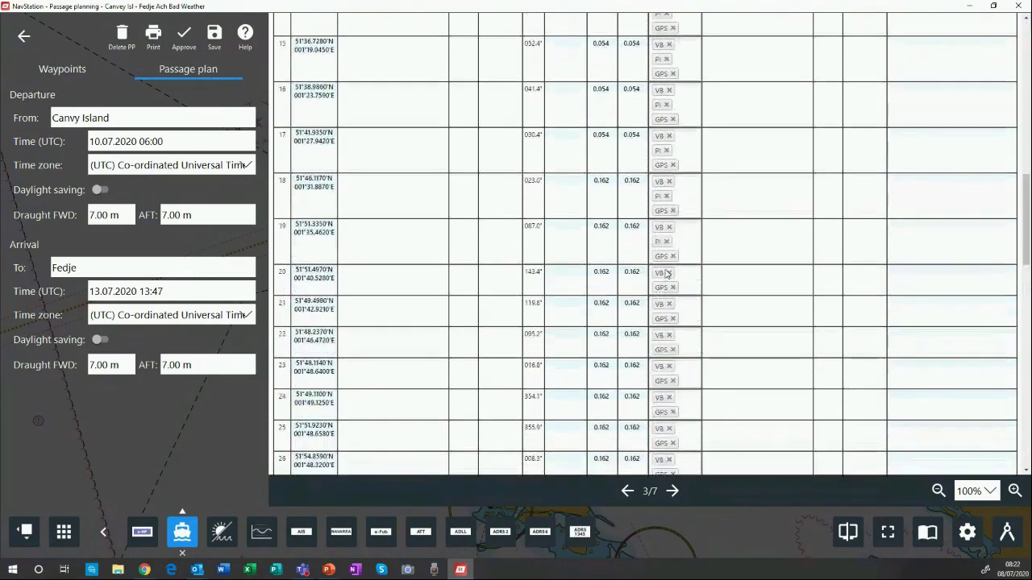
{"action": "scroll", "coordinate": [666, 269], "scroll_direction": "up", "scroll_amount": 3}
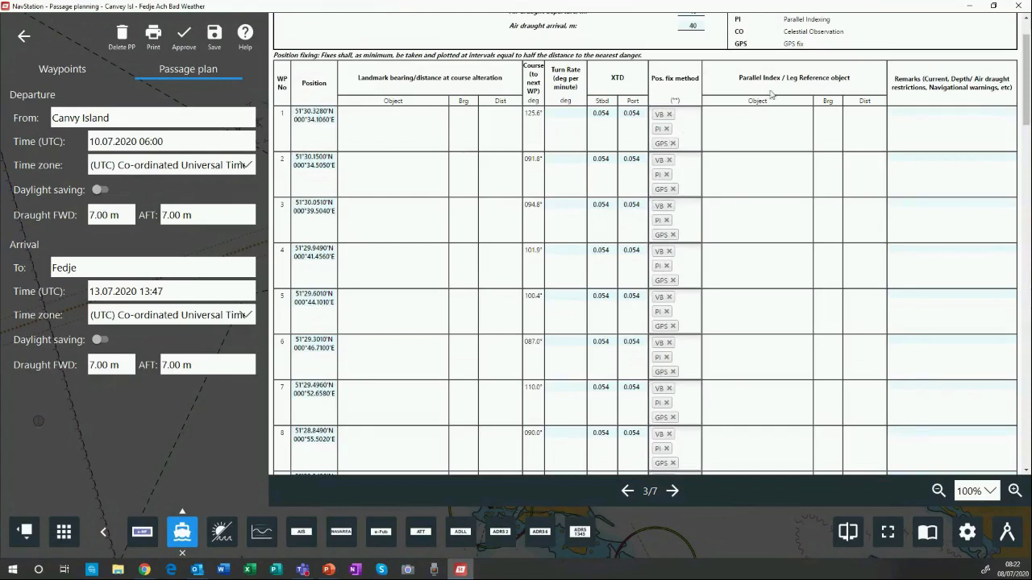
Check the parallel index entries for waypoint 52 on part B and return to the start of the page.
{"action": "scroll", "coordinate": [778, 194], "scroll_direction": "down", "scroll_amount": 10}
{"action": "scroll", "coordinate": [778, 195], "scroll_direction": "down", "scroll_amount": 8}
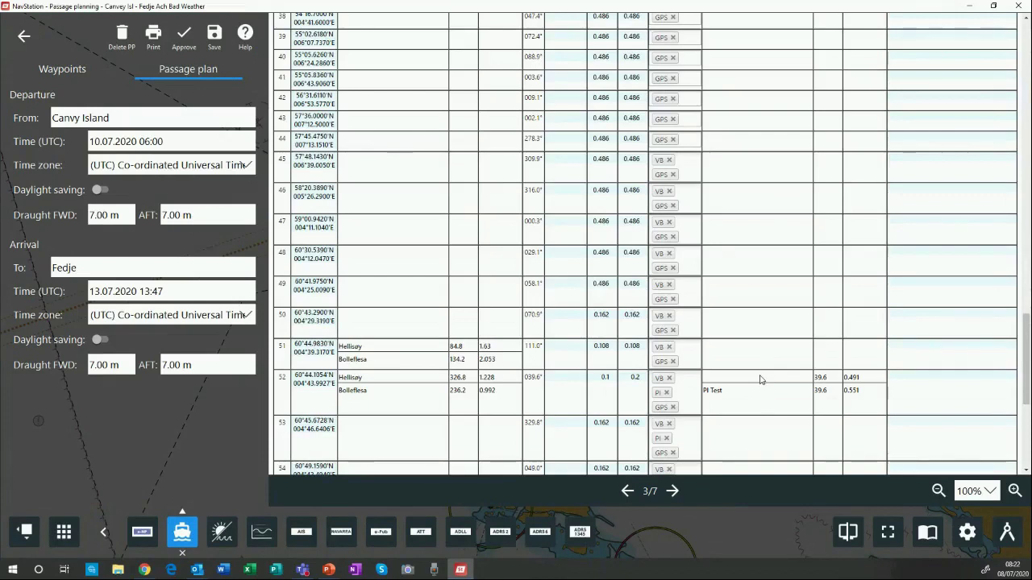
{"action": "scroll", "coordinate": [760, 379], "scroll_direction": "up", "scroll_amount": 12}
{"action": "scroll", "coordinate": [759, 379], "scroll_direction": "up", "scroll_amount": 8}
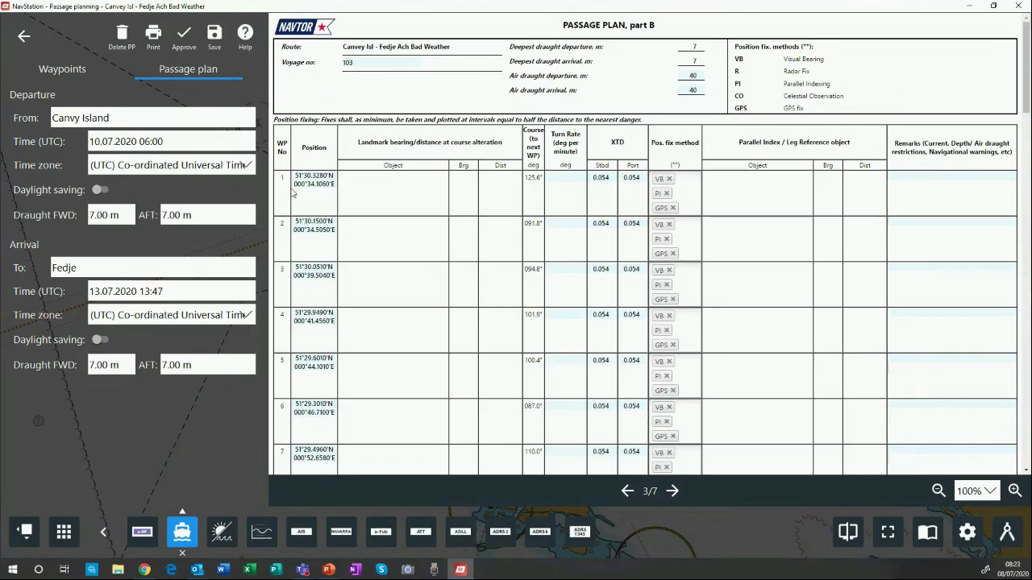
Review part C's CATZOC and safety depth settings, plus the charts, publications and NAVTEX stations listed per waypoint.
{"action": "left_click", "coordinate": [672, 492]}
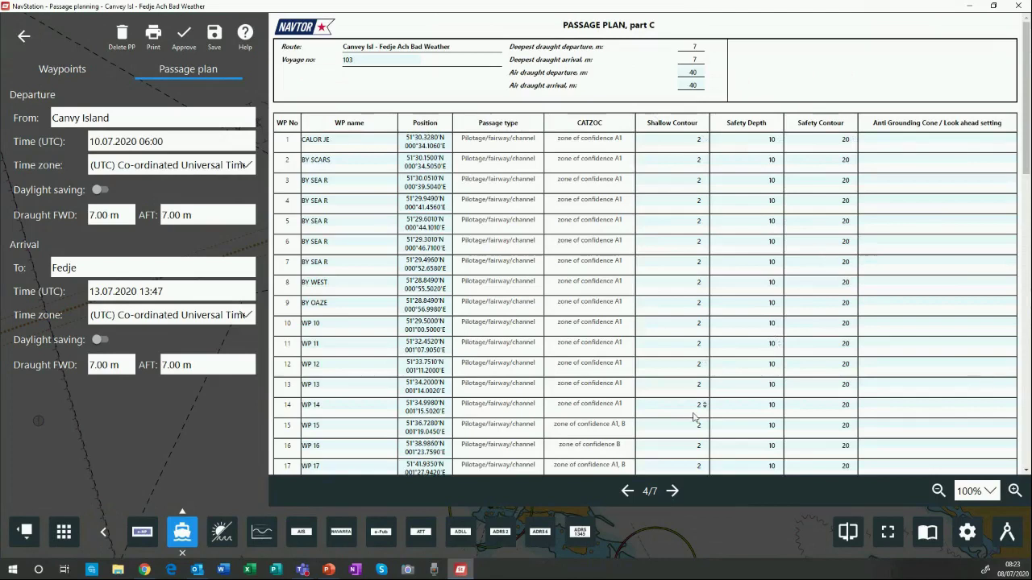
{"action": "left_click", "coordinate": [674, 493]}
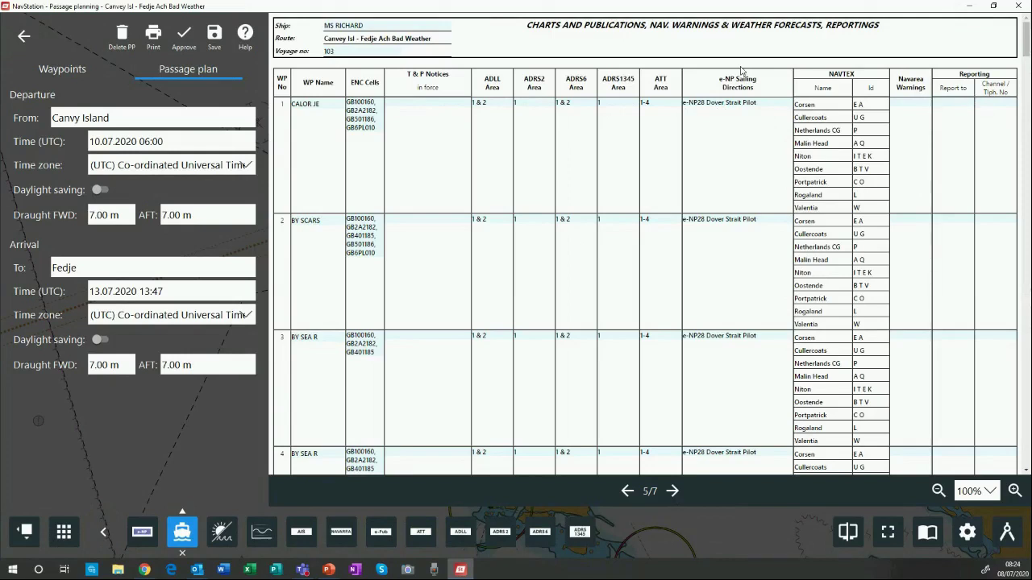
{"action": "scroll", "coordinate": [925, 163], "scroll_direction": "down", "scroll_amount": 20}
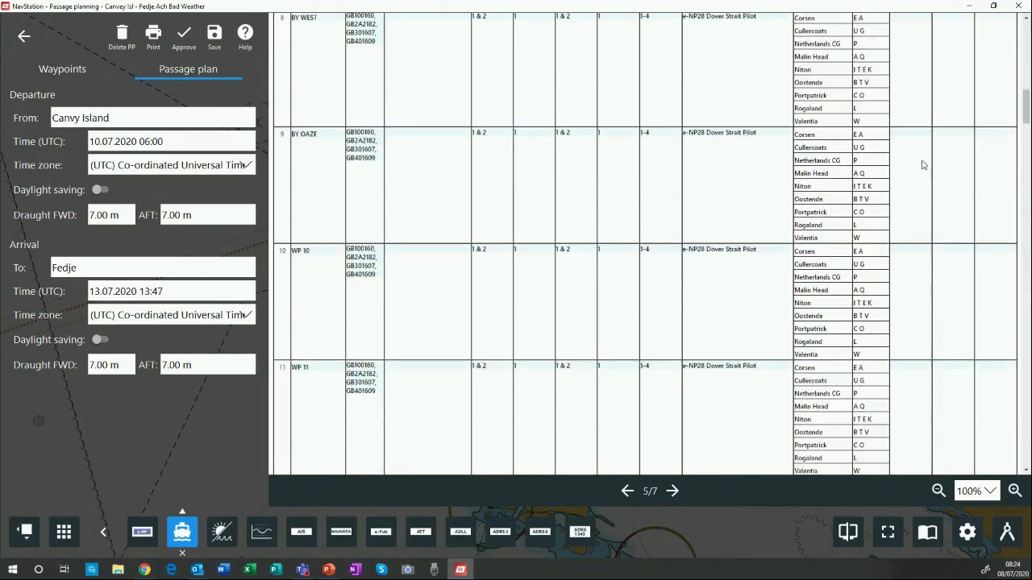
{"action": "scroll", "coordinate": [926, 163], "scroll_direction": "down", "scroll_amount": 20}
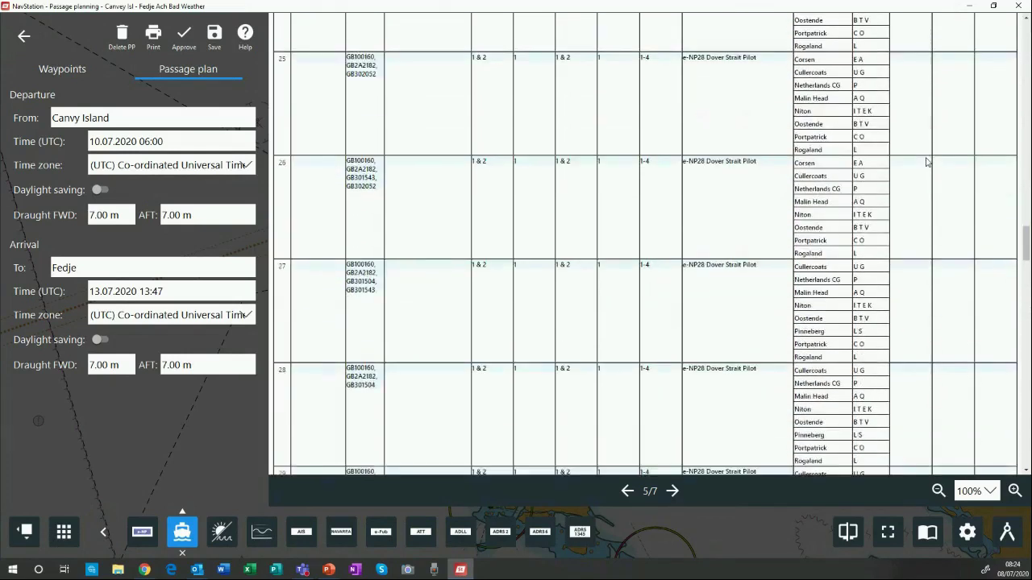
Review the remaining charts and publications entries and the additional notes page, and return to the waypoint list.
{"action": "scroll", "coordinate": [924, 163], "scroll_direction": "down", "scroll_amount": 1}
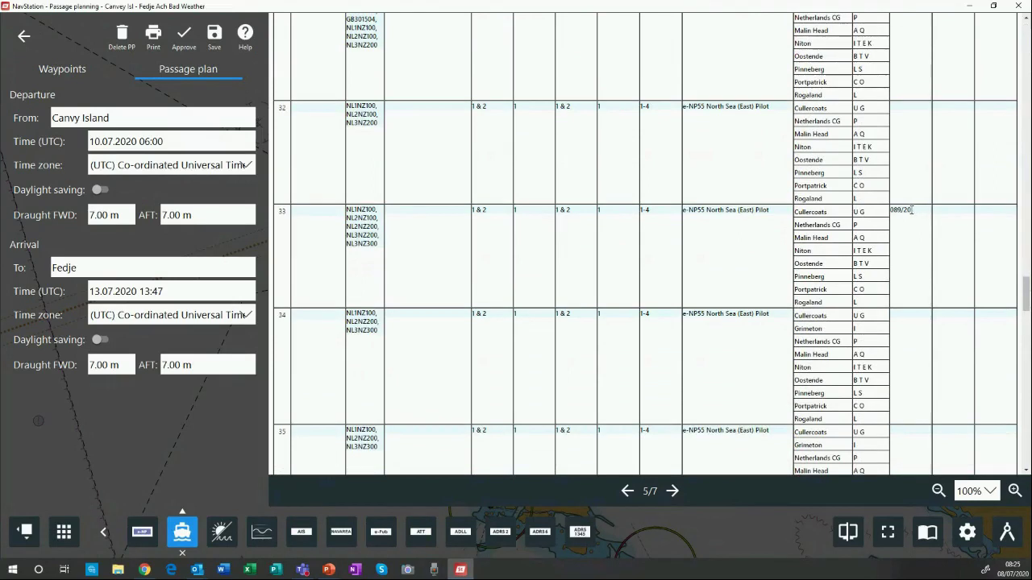
{"action": "left_click", "coordinate": [674, 492]}
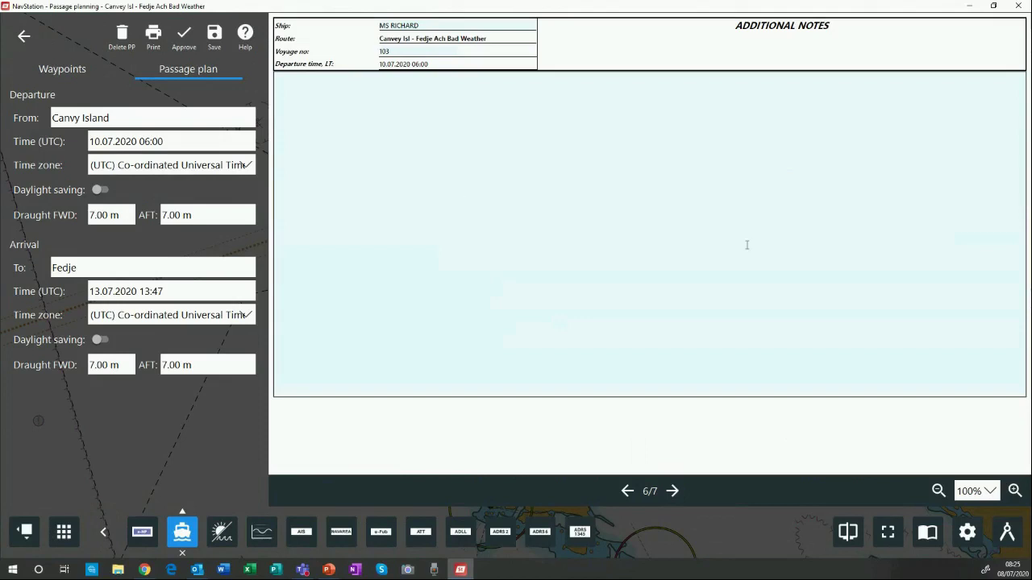
{"action": "left_click", "coordinate": [628, 492]}
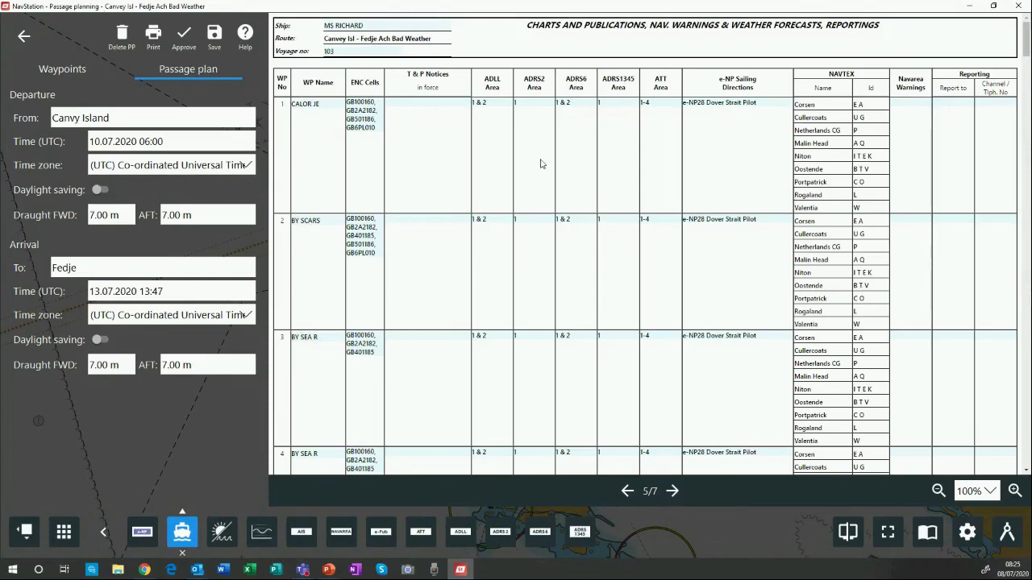
{"action": "left_click", "coordinate": [60, 70]}
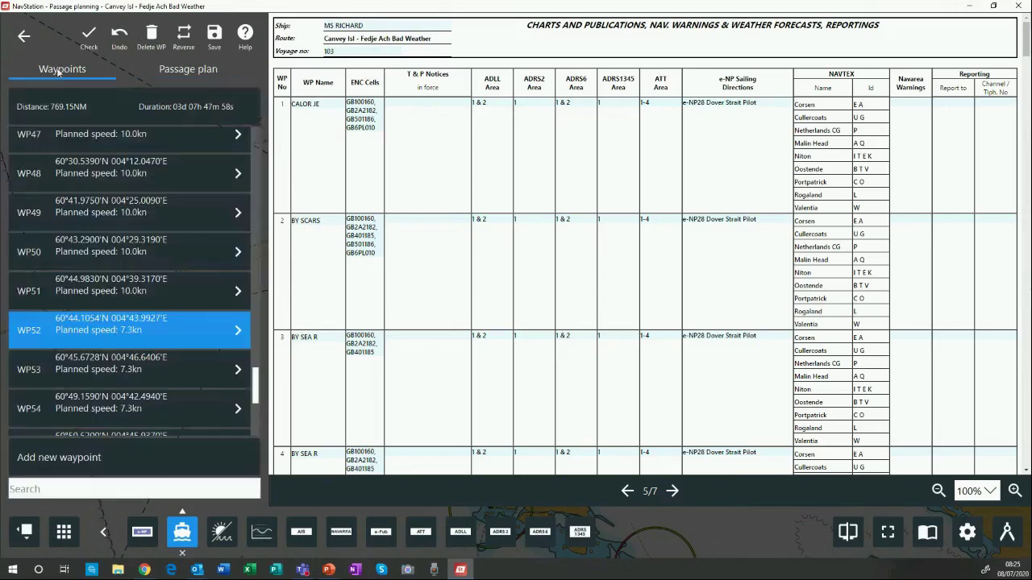
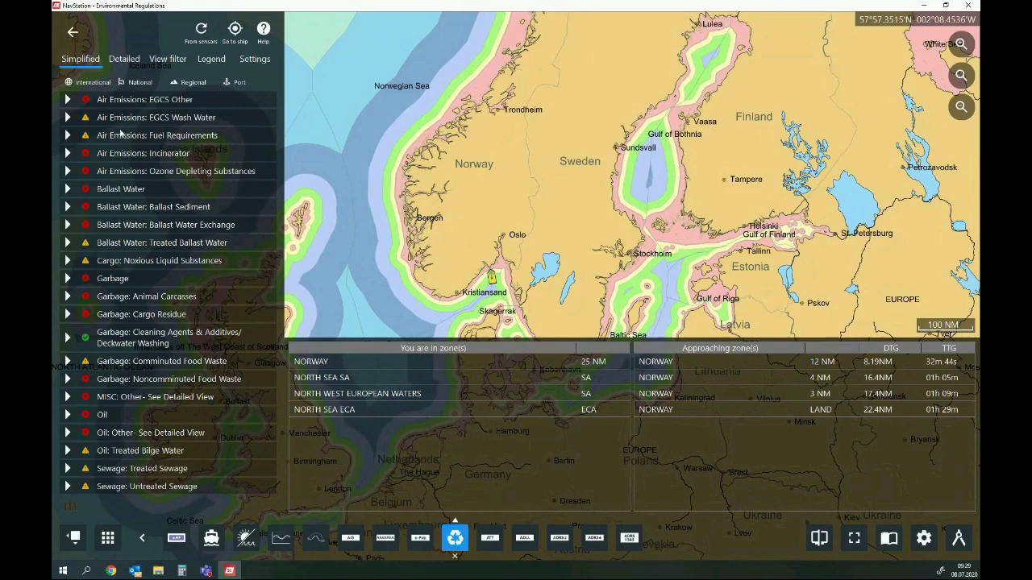
Show the detailed environmental regulations for the ship's position and examine the zones around the Skagerrak.
{"action": "left_click", "coordinate": [124, 62]}
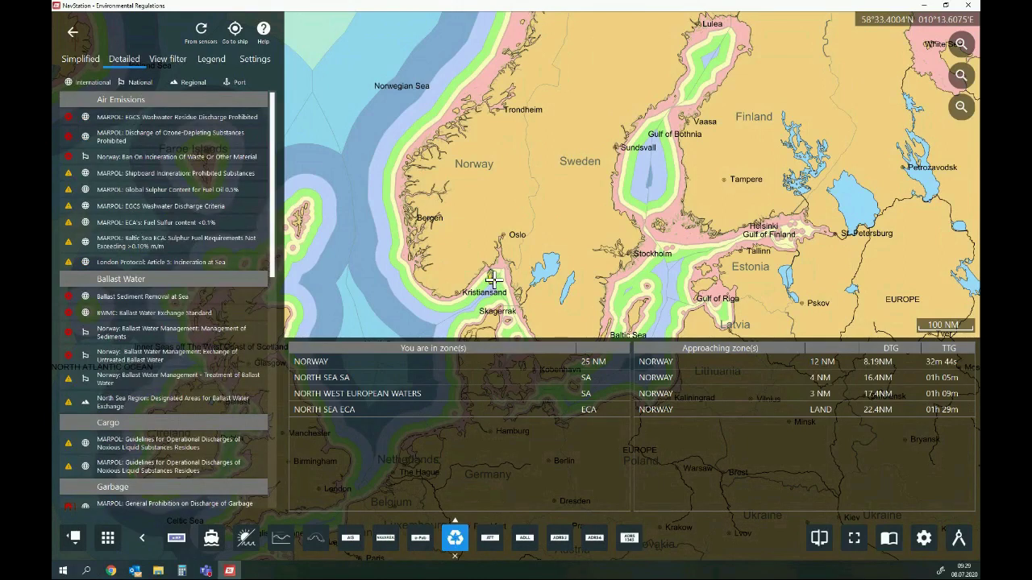
{"action": "scroll", "coordinate": [493, 278], "scroll_direction": "up", "scroll_amount": 5}
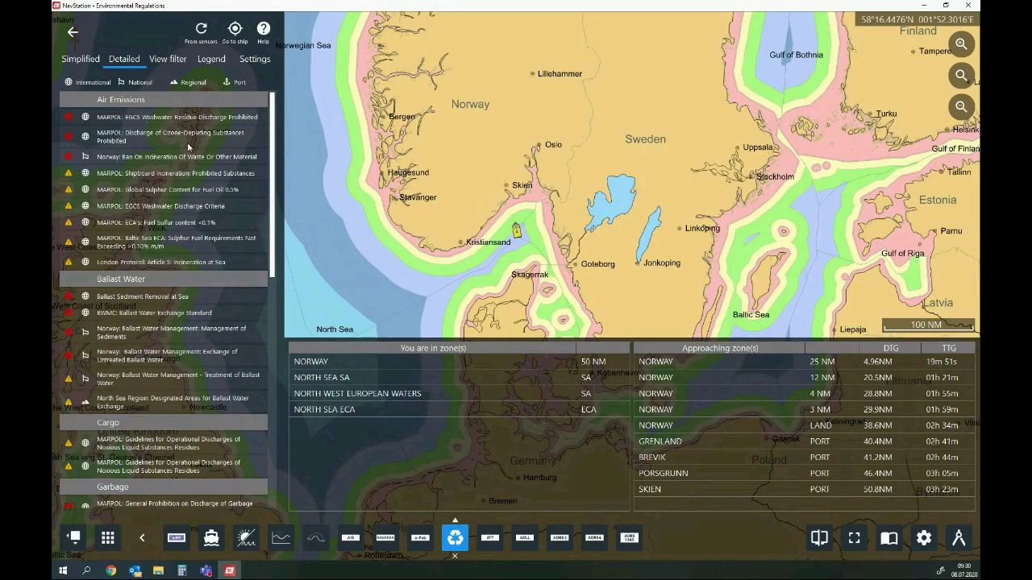
Hide the port areas on the map along the Norwegian coast around Skien and Larvik.
{"action": "left_click", "coordinate": [167, 60]}
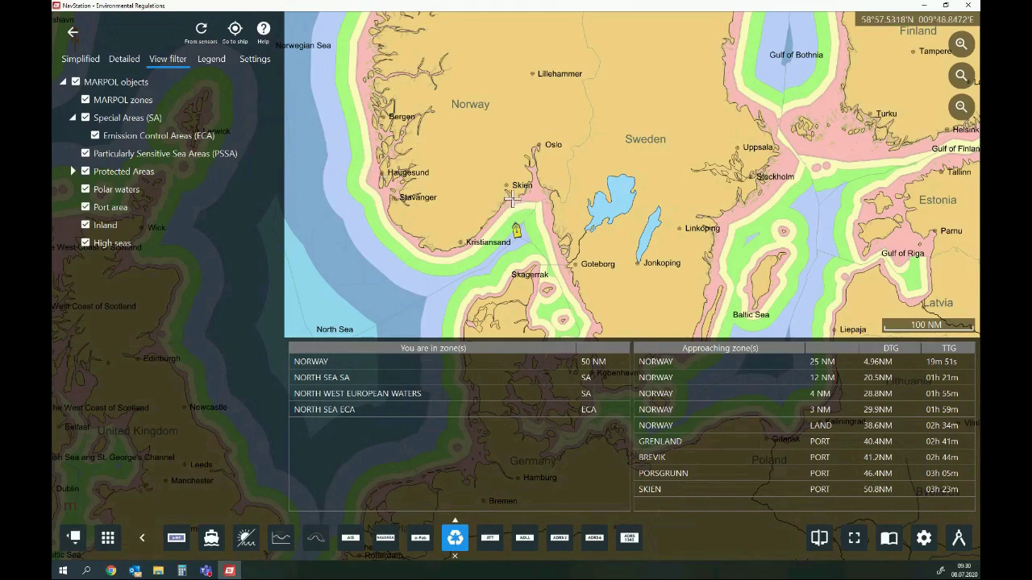
{"action": "scroll", "coordinate": [511, 199], "scroll_direction": "up", "scroll_amount": 2}
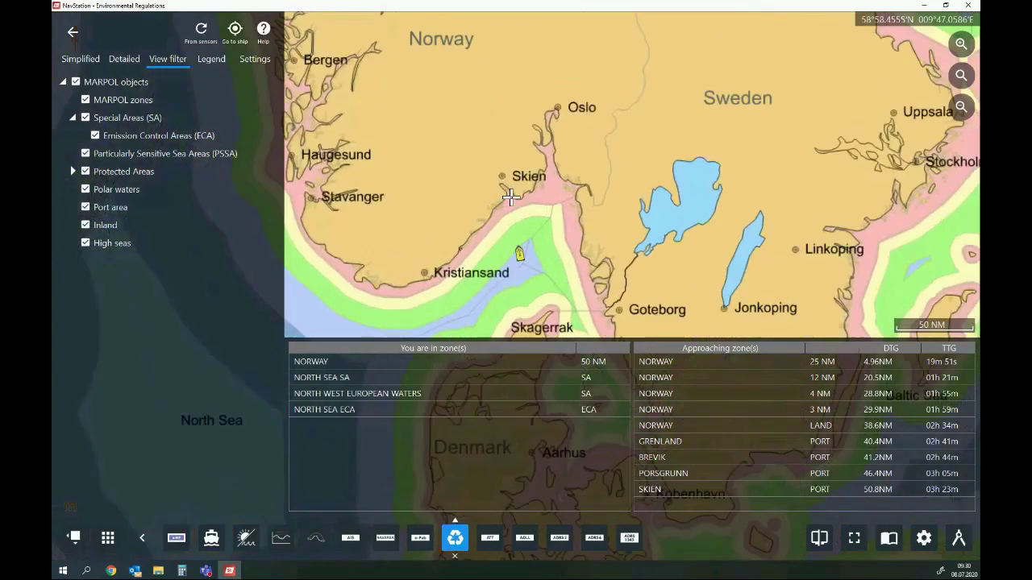
{"action": "scroll", "coordinate": [511, 197], "scroll_direction": "up", "scroll_amount": 2}
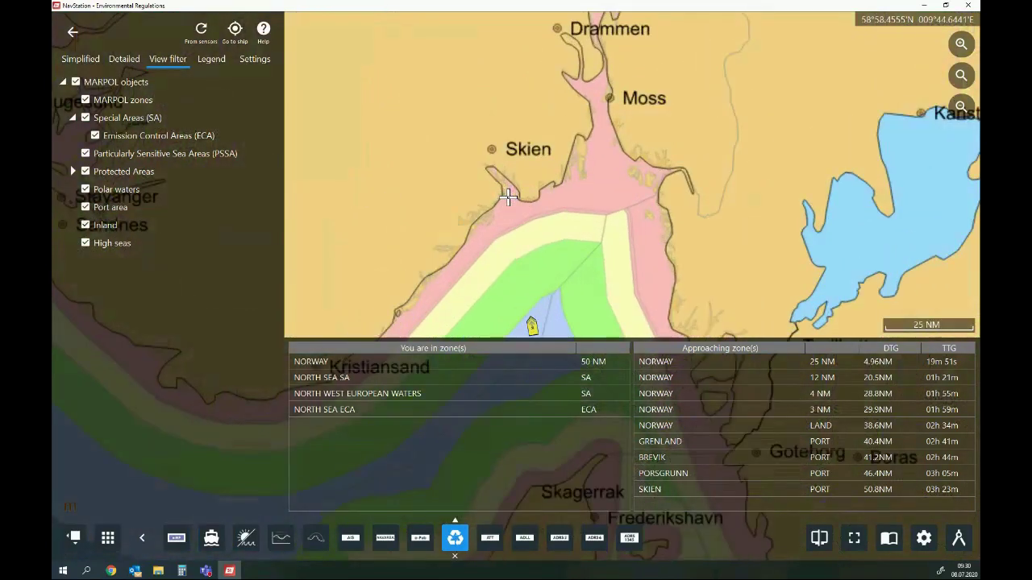
{"action": "scroll", "coordinate": [508, 196], "scroll_direction": "up", "scroll_amount": 1}
{"action": "scroll", "coordinate": [508, 197], "scroll_direction": "up", "scroll_amount": 3}
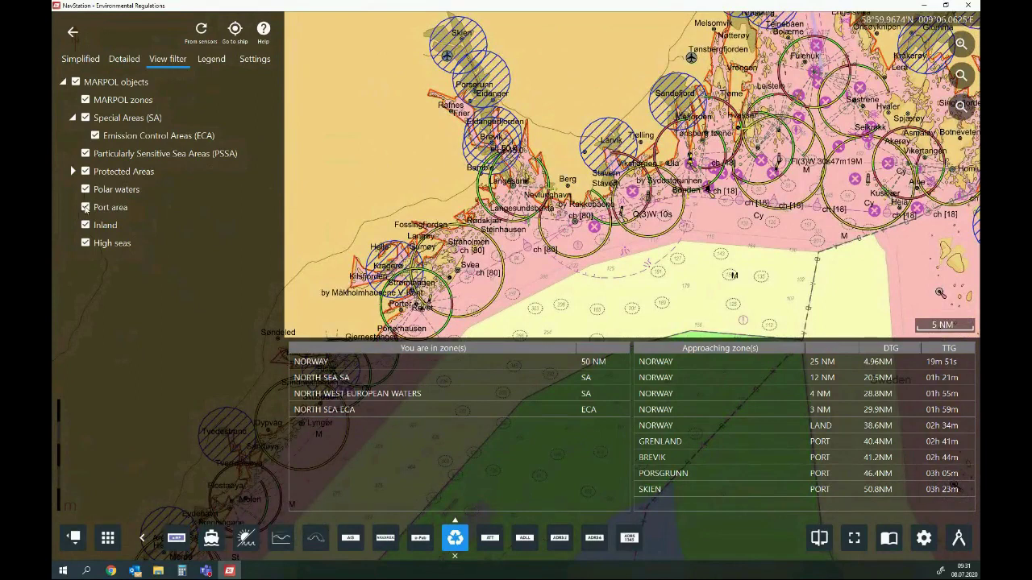
{"action": "left_click", "coordinate": [86, 207]}
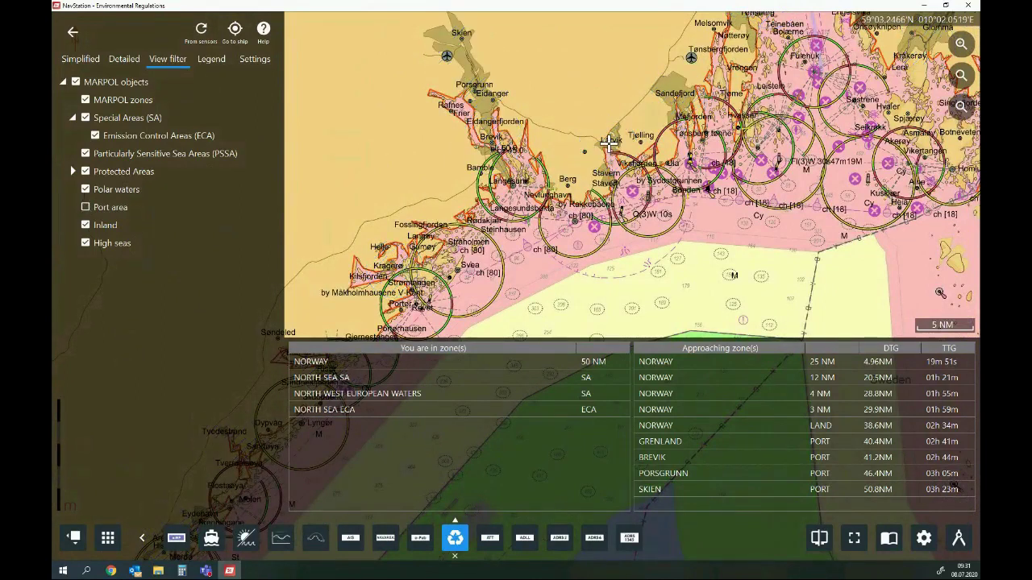
Set the ship's position inside Larvik port and show the port areas on the map again.
{"action": "left_click", "coordinate": [610, 152]}
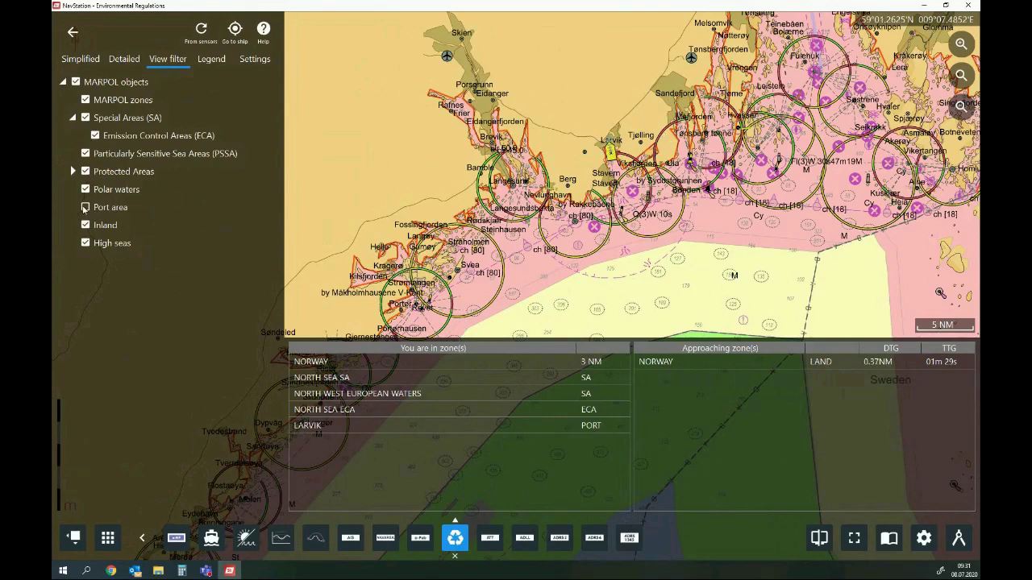
{"action": "left_click", "coordinate": [85, 207]}
{"action": "scroll", "coordinate": [610, 152], "scroll_direction": "down", "scroll_amount": 1}
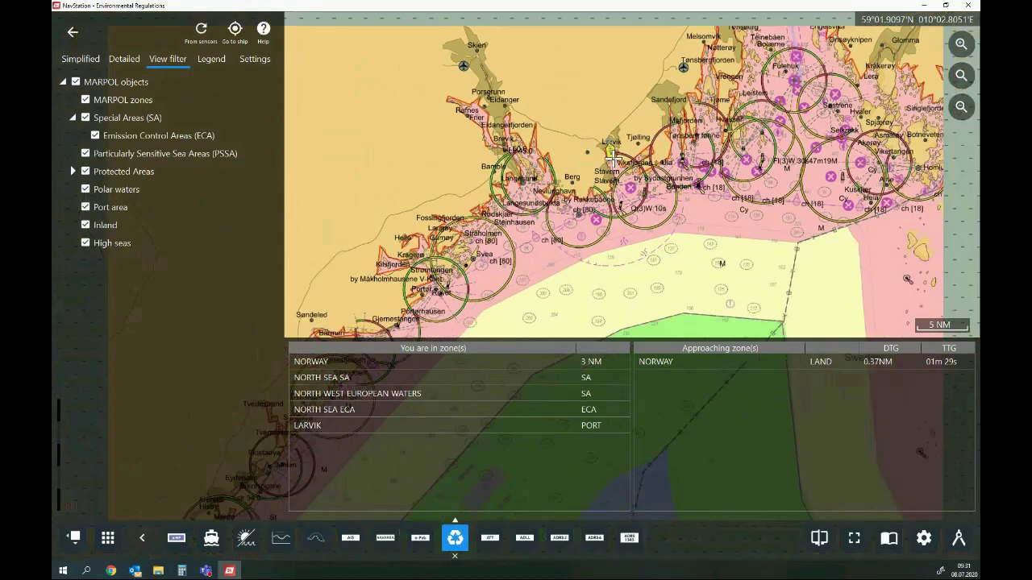
{"action": "scroll", "coordinate": [610, 151], "scroll_direction": "down", "scroll_amount": 3}
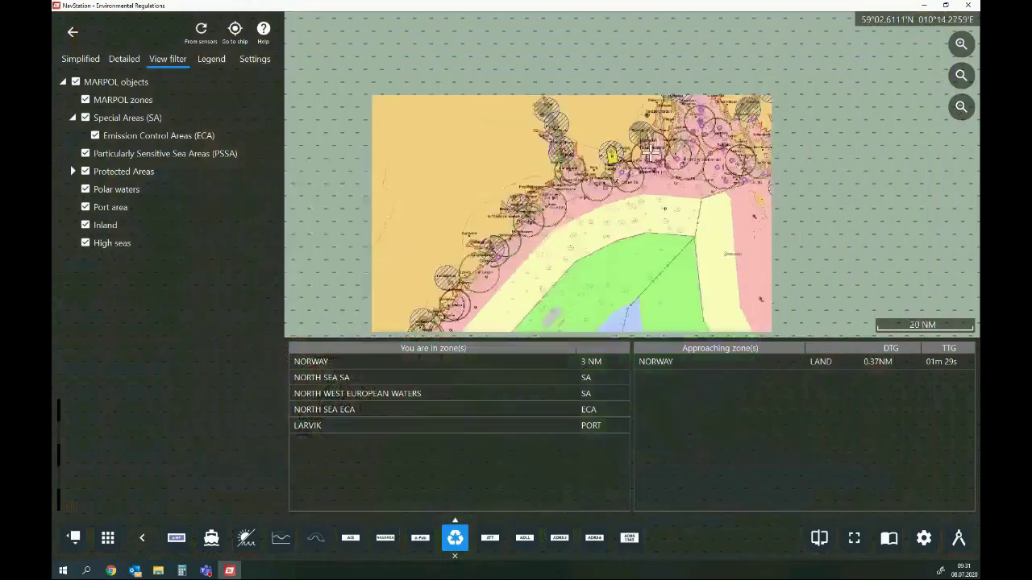
Check the legend for the zone colours and the ship position and prediction range settings.
{"action": "left_click", "coordinate": [211, 61]}
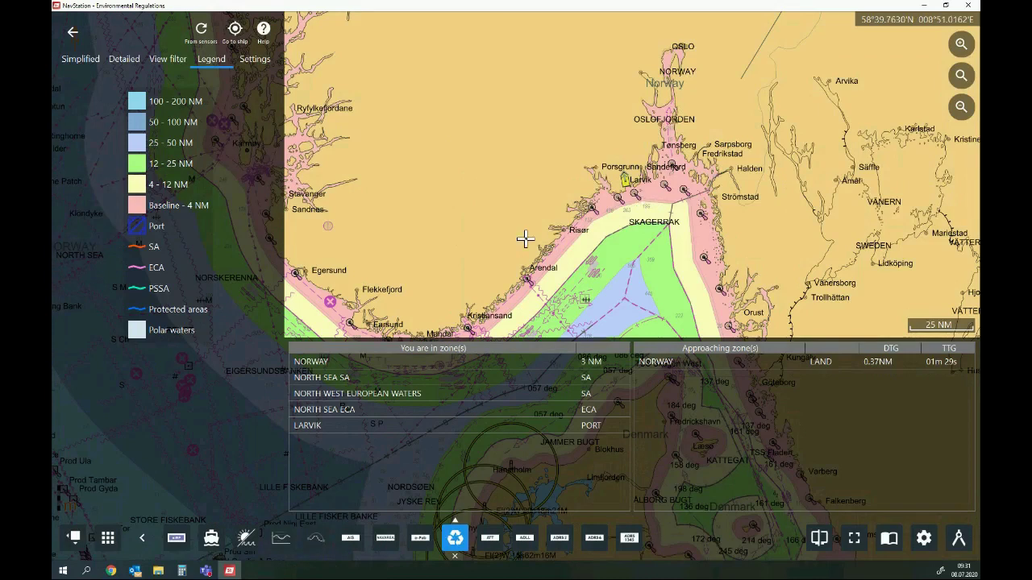
{"action": "left_click", "coordinate": [251, 62]}
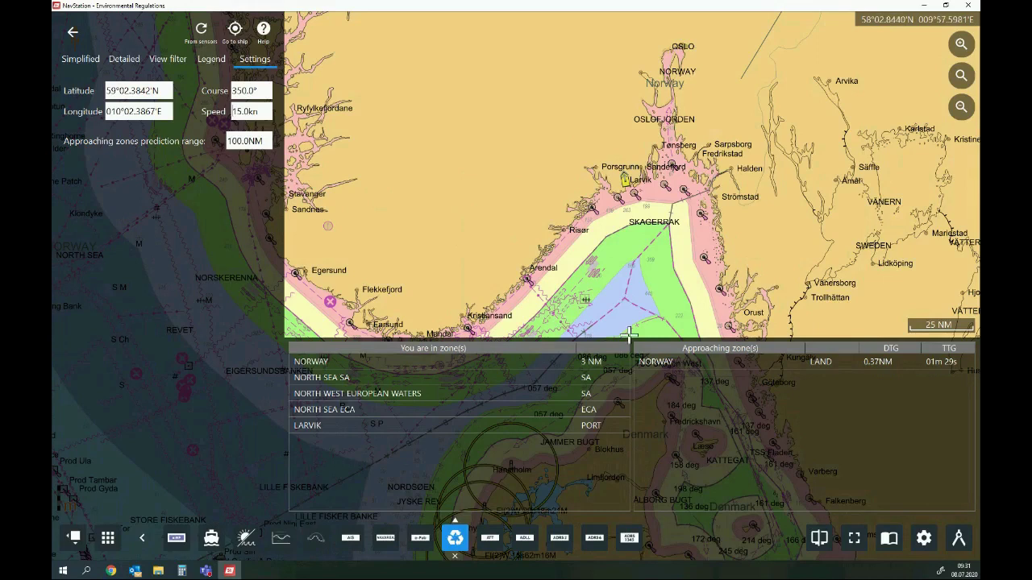
Place the ship in the 12 - 25 NM zone of the Skagerrak and read through the detailed regulations.
{"action": "left_click", "coordinate": [639, 234]}
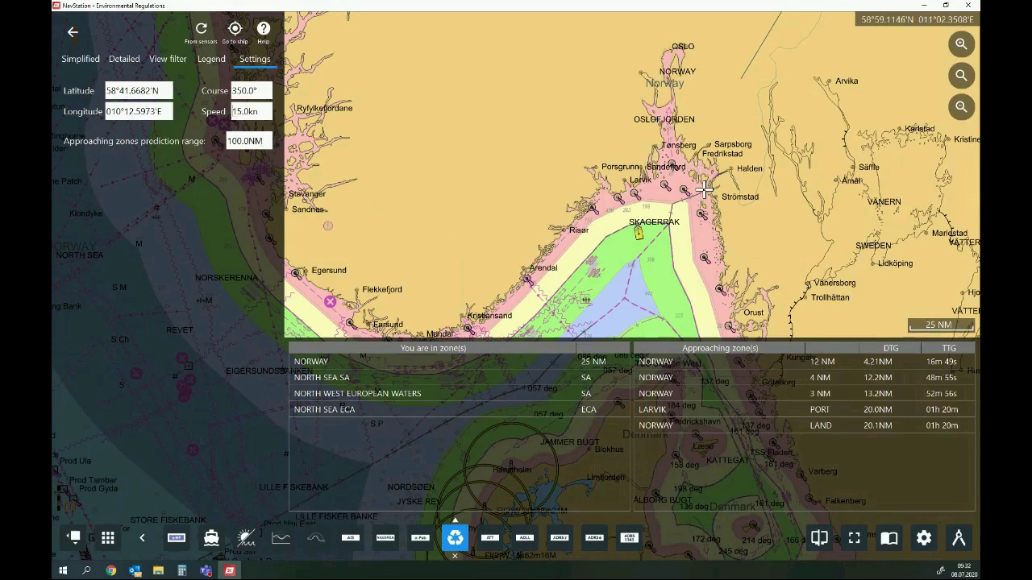
{"action": "scroll", "coordinate": [704, 189], "scroll_direction": "down", "scroll_amount": 2}
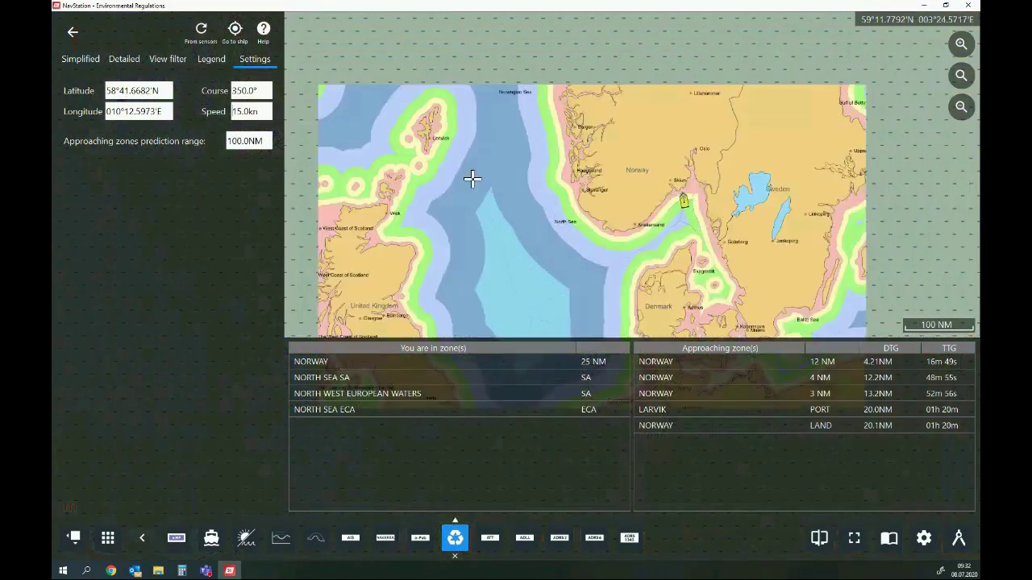
{"action": "left_click", "coordinate": [121, 59]}
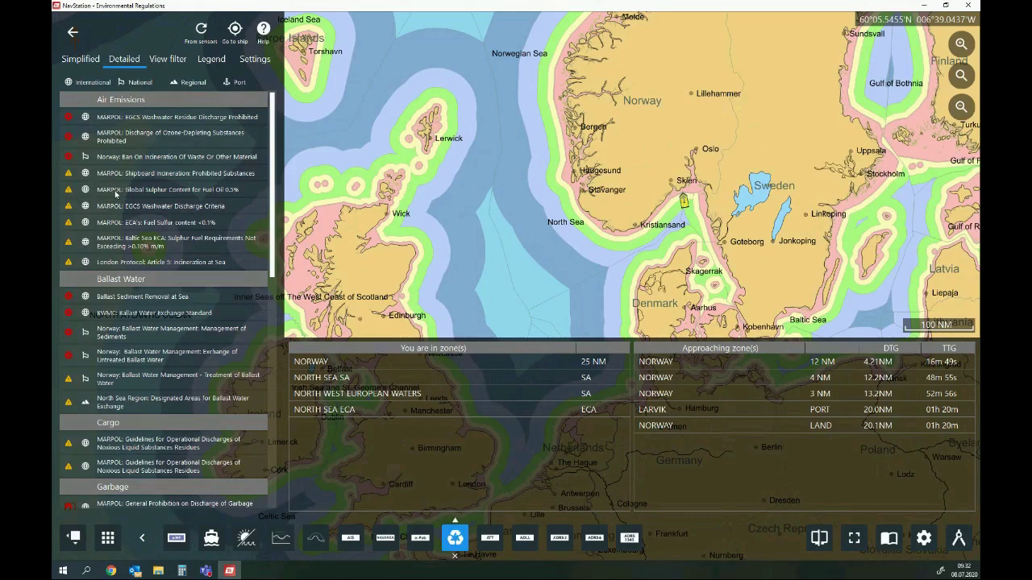
{"action": "scroll", "coordinate": [103, 241], "scroll_direction": "down", "scroll_amount": 5}
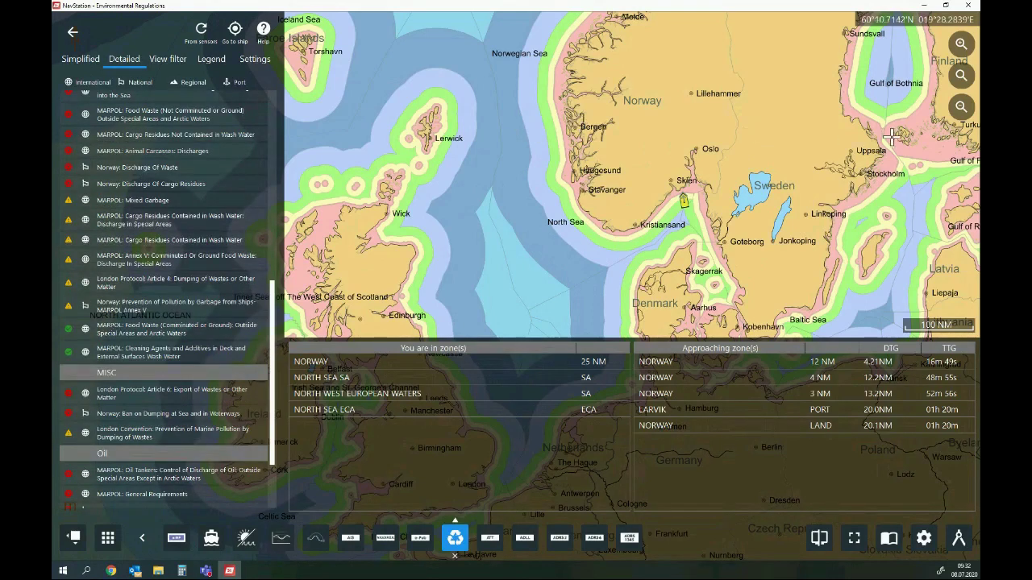
Place the ship inside the port area of Kokkola, Finland, in the Bay of Bothnia.
{"action": "left_click_drag", "start_coordinate": [891, 137], "coordinate": [732, 274]}
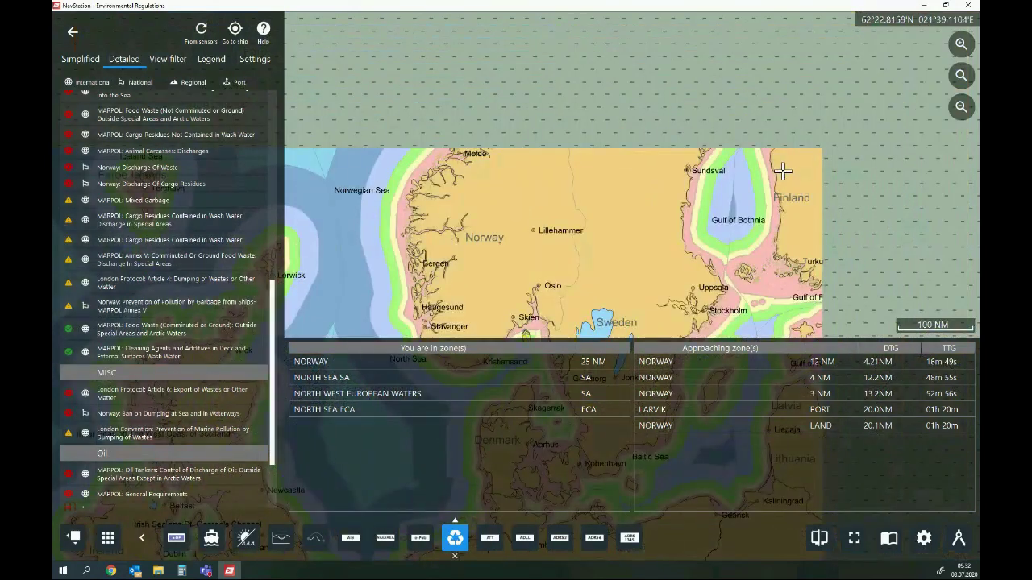
{"action": "left_click_drag", "start_coordinate": [776, 195], "coordinate": [775, 202]}
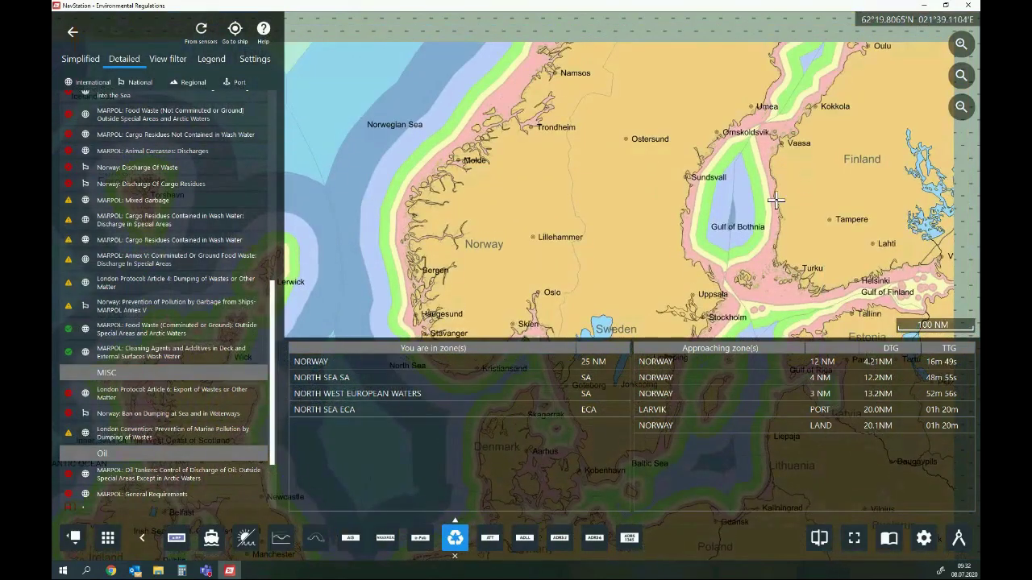
{"action": "scroll", "coordinate": [776, 142], "scroll_direction": "up", "scroll_amount": 5}
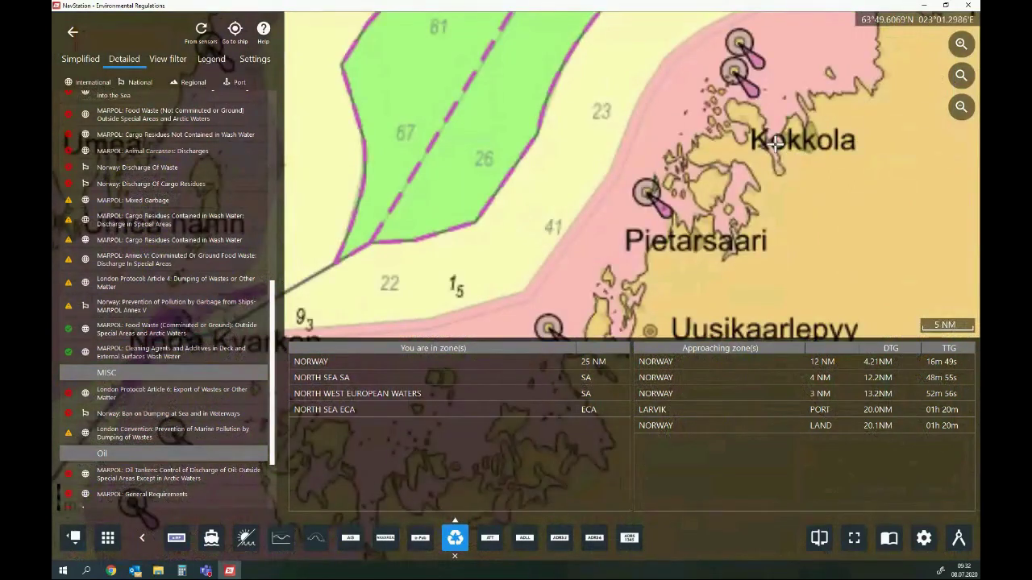
{"action": "scroll", "coordinate": [775, 143], "scroll_direction": "up", "scroll_amount": 2}
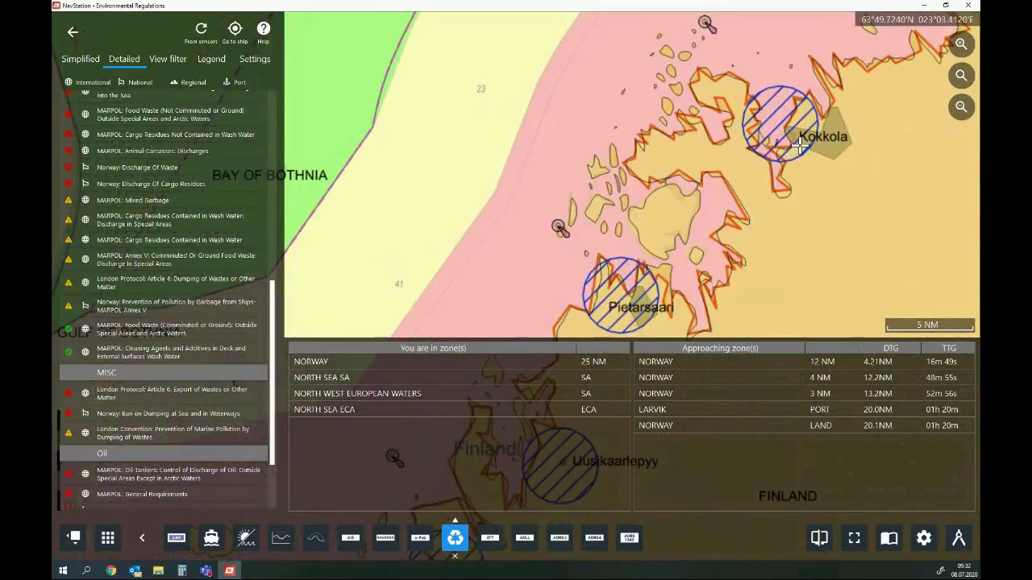
{"action": "left_click", "coordinate": [768, 117]}
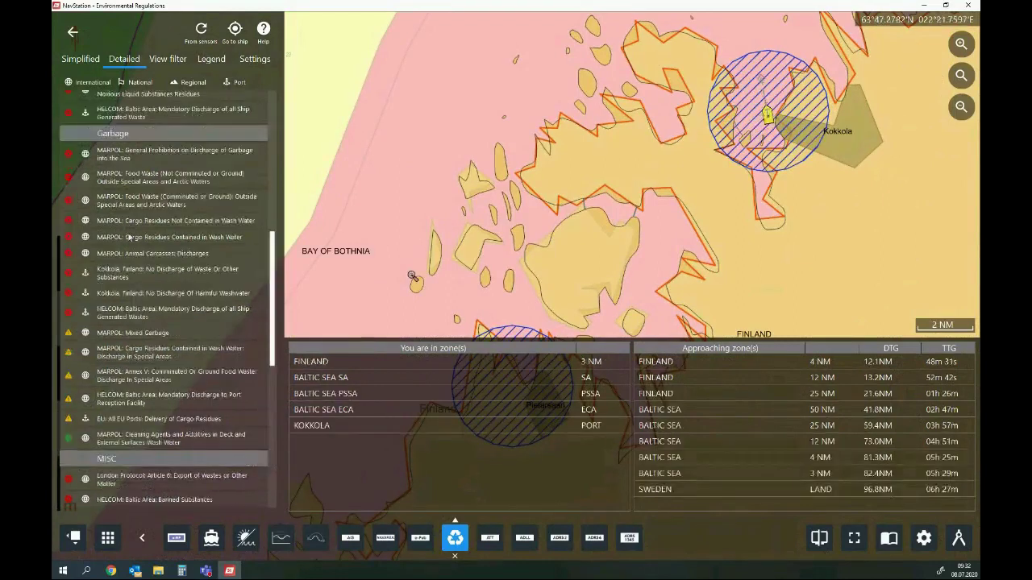
Read the details of the Kokkola rule "Drains and Outlets Shall Be Covered" and close them.
{"action": "scroll", "coordinate": [149, 242], "scroll_direction": "down", "scroll_amount": 3}
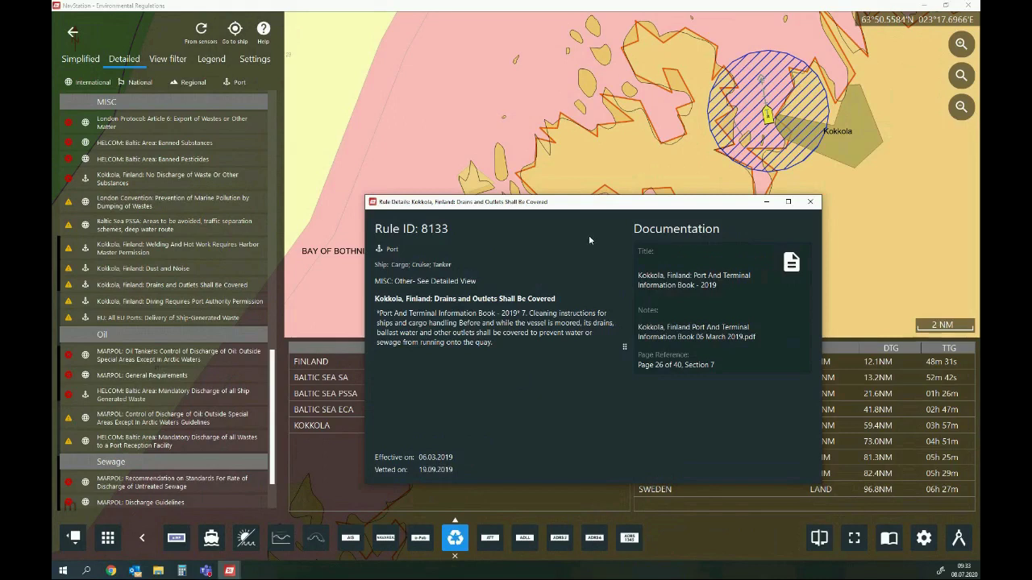
{"action": "left_click", "coordinate": [812, 203]}
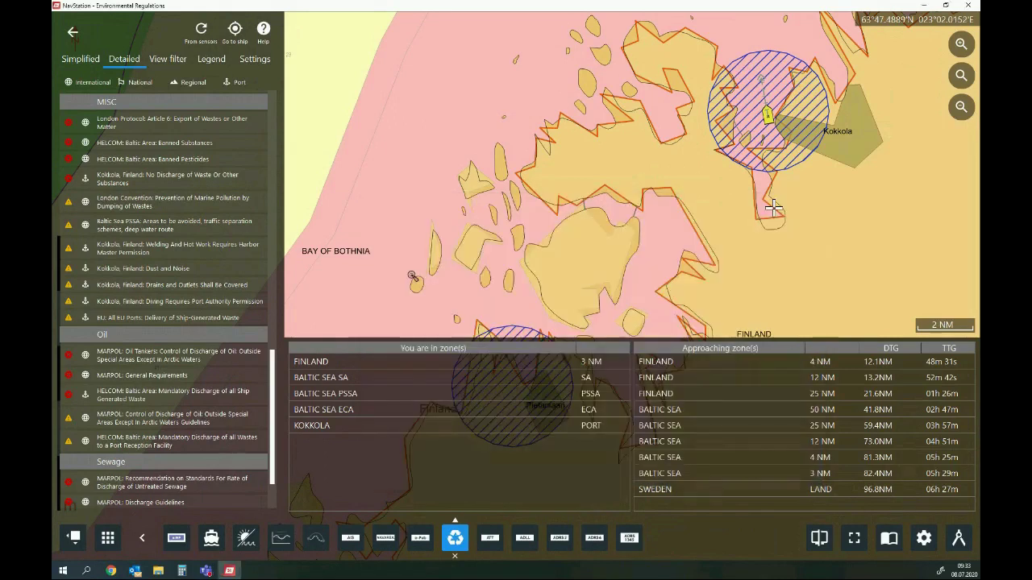
Examine the regulatory zones from the Bay of Bothnia outward across Scandinavia and the rest of Europe.
{"action": "scroll", "coordinate": [730, 197], "scroll_direction": "down", "scroll_amount": 3}
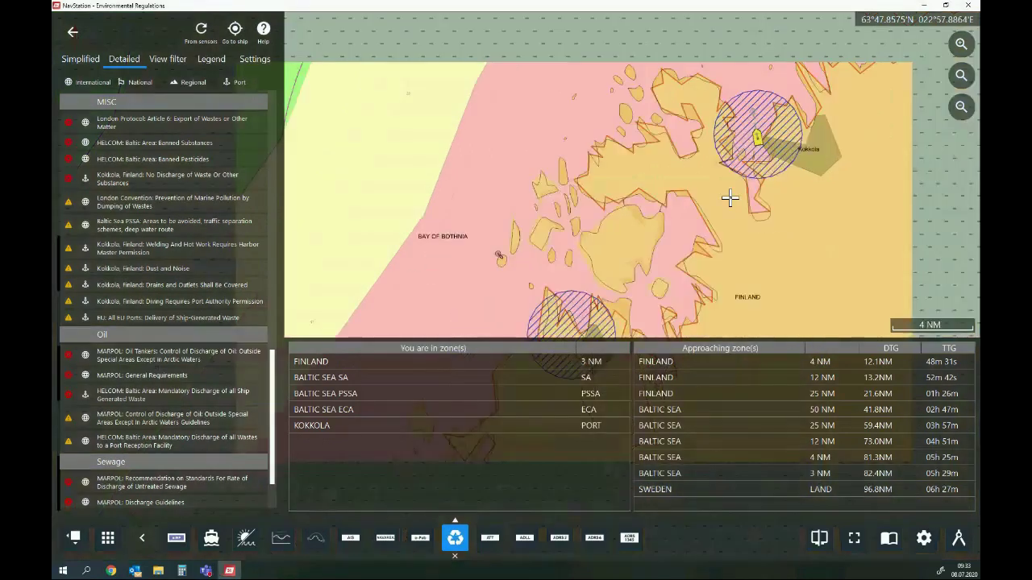
{"action": "scroll", "coordinate": [730, 198], "scroll_direction": "down", "scroll_amount": 2}
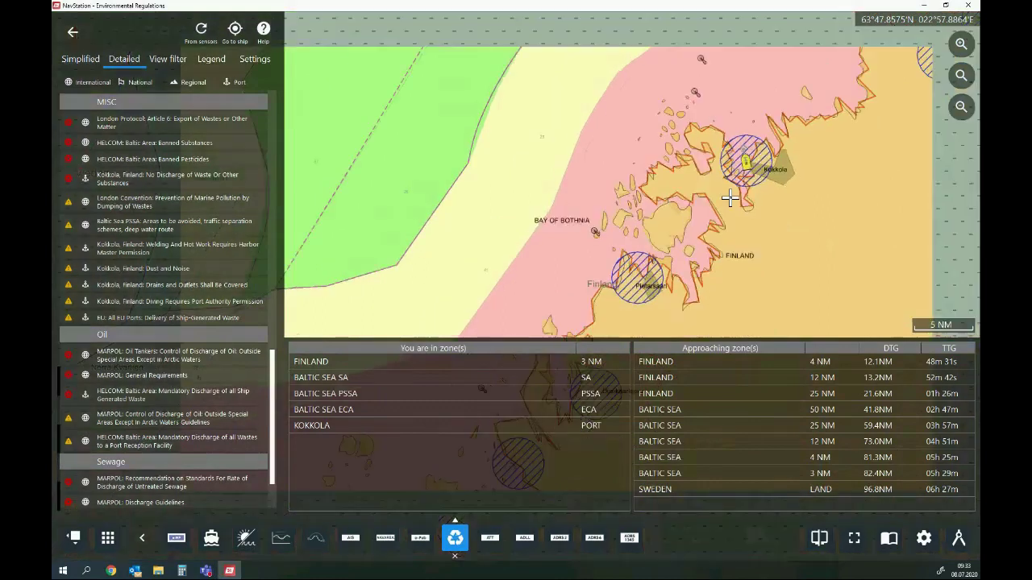
{"action": "scroll", "coordinate": [730, 198], "scroll_direction": "down", "scroll_amount": 3}
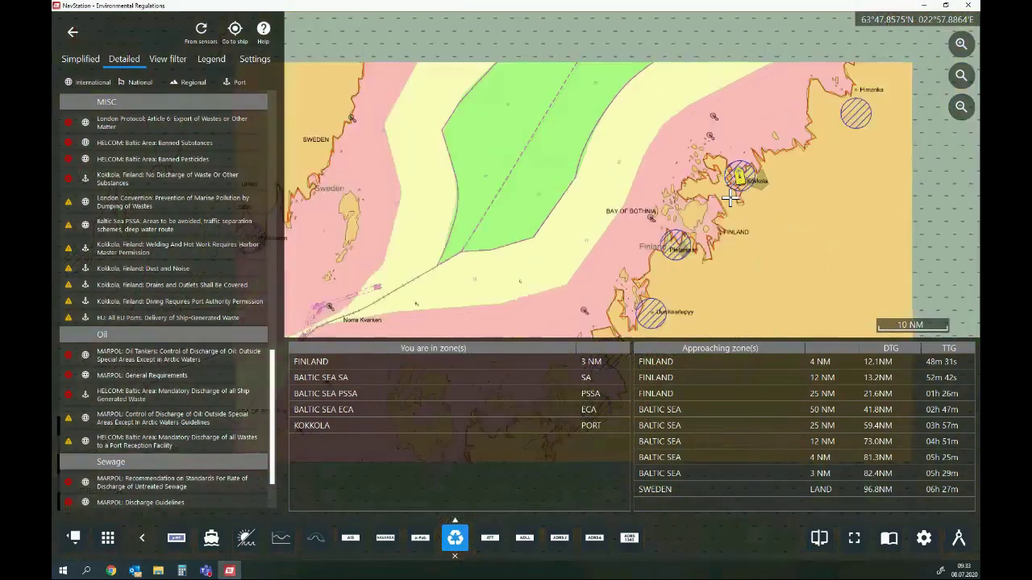
{"action": "scroll", "coordinate": [701, 233], "scroll_direction": "down", "scroll_amount": 2}
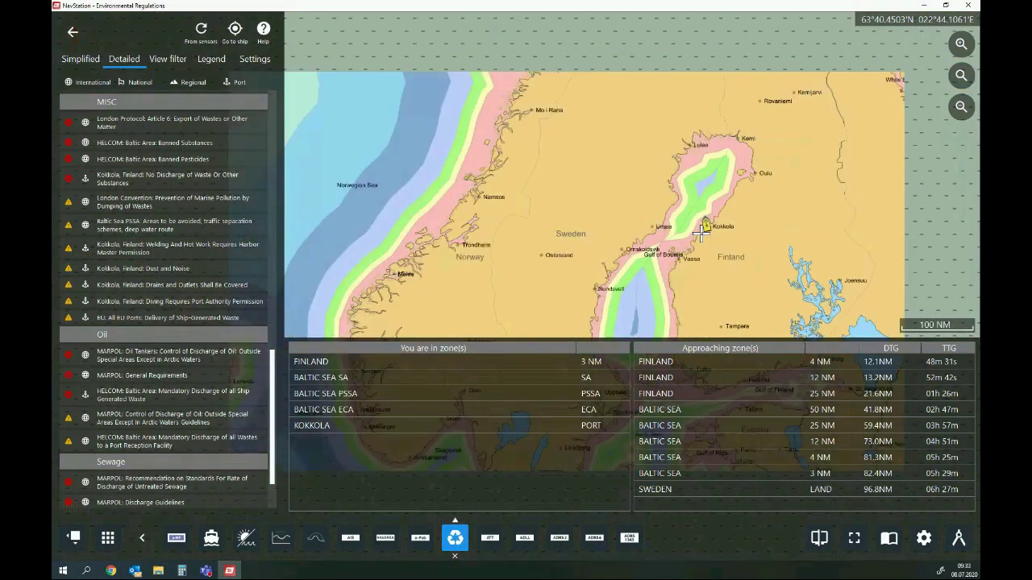
{"action": "scroll", "coordinate": [701, 233], "scroll_direction": "down", "scroll_amount": 2}
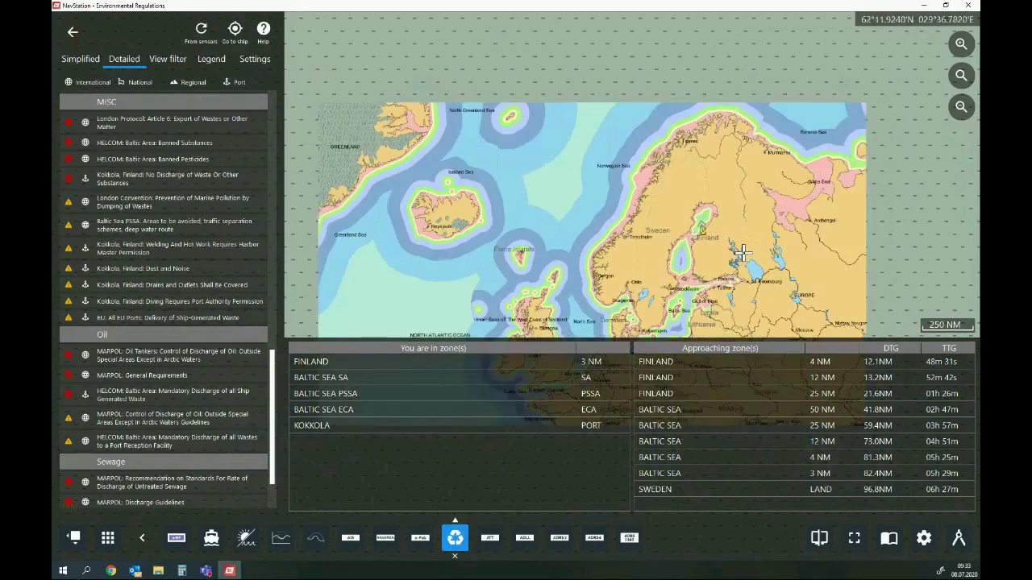
{"action": "scroll", "coordinate": [743, 253], "scroll_direction": "down", "scroll_amount": 1}
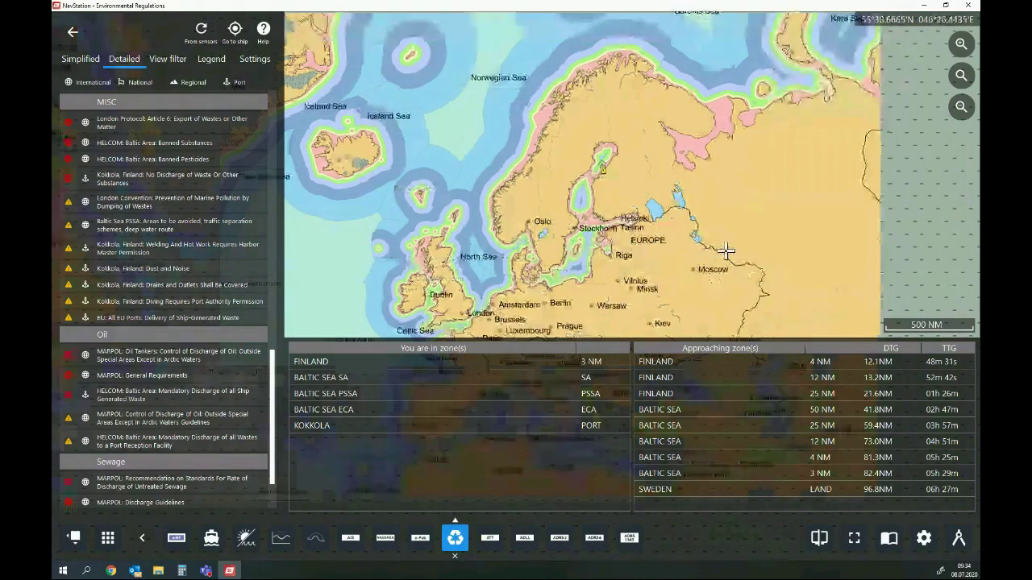
{"action": "scroll", "coordinate": [726, 252], "scroll_direction": "down", "scroll_amount": 1}
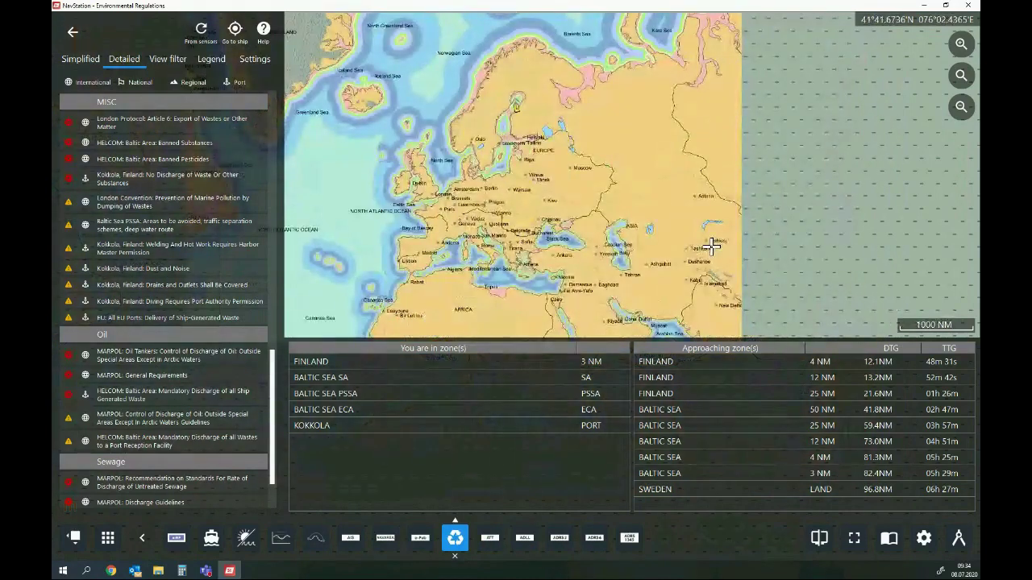
Place the ship off the Chinese coast near Shanghai and read through the detailed regulations up to Air Emissions.
{"action": "scroll", "coordinate": [710, 246], "scroll_direction": "down", "scroll_amount": 1}
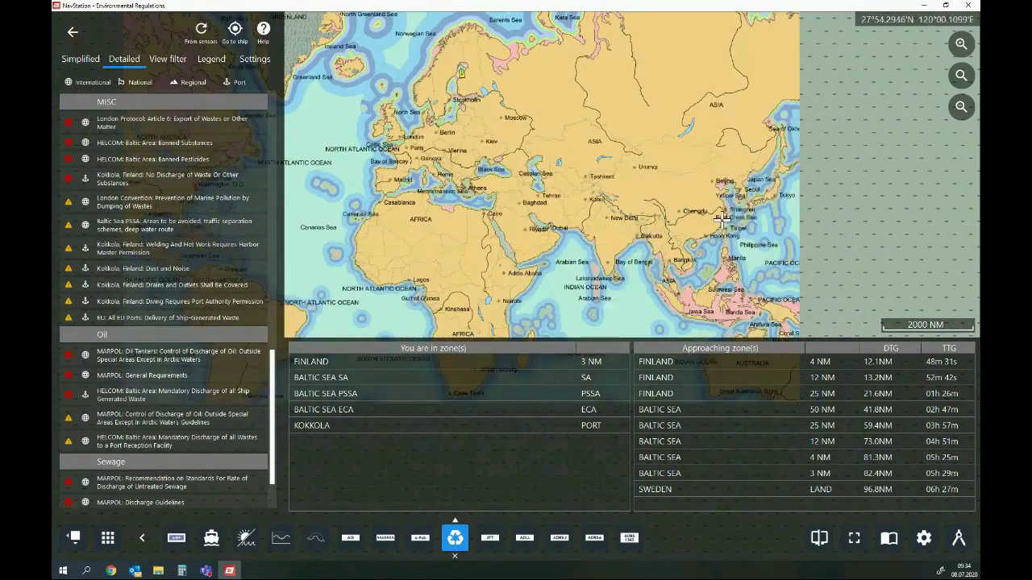
{"action": "scroll", "coordinate": [723, 218], "scroll_direction": "up", "scroll_amount": 1}
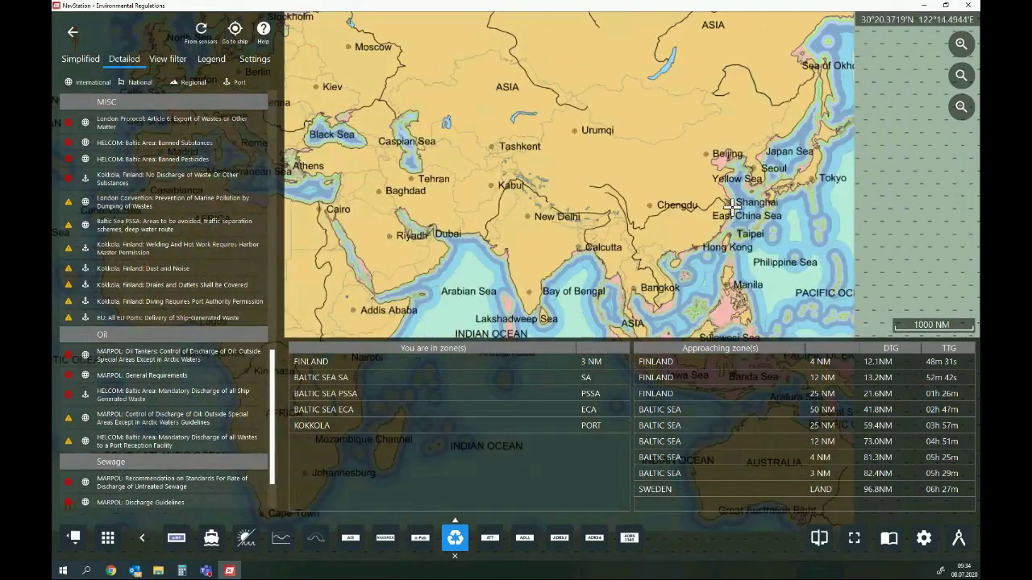
{"action": "left_click", "coordinate": [731, 211]}
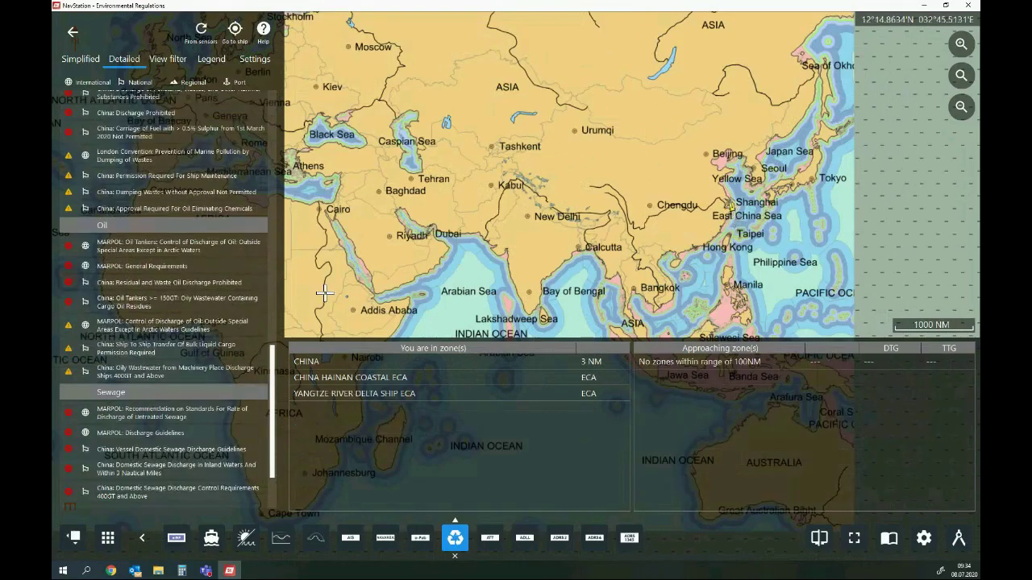
{"action": "scroll", "coordinate": [221, 208], "scroll_direction": "up", "scroll_amount": 4}
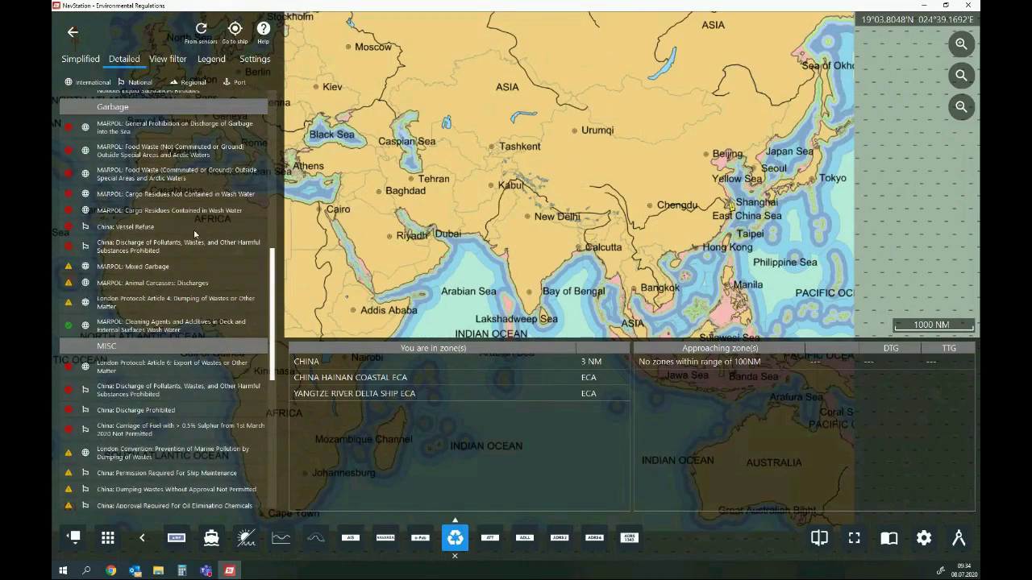
{"action": "scroll", "coordinate": [194, 234], "scroll_direction": "up", "scroll_amount": 5}
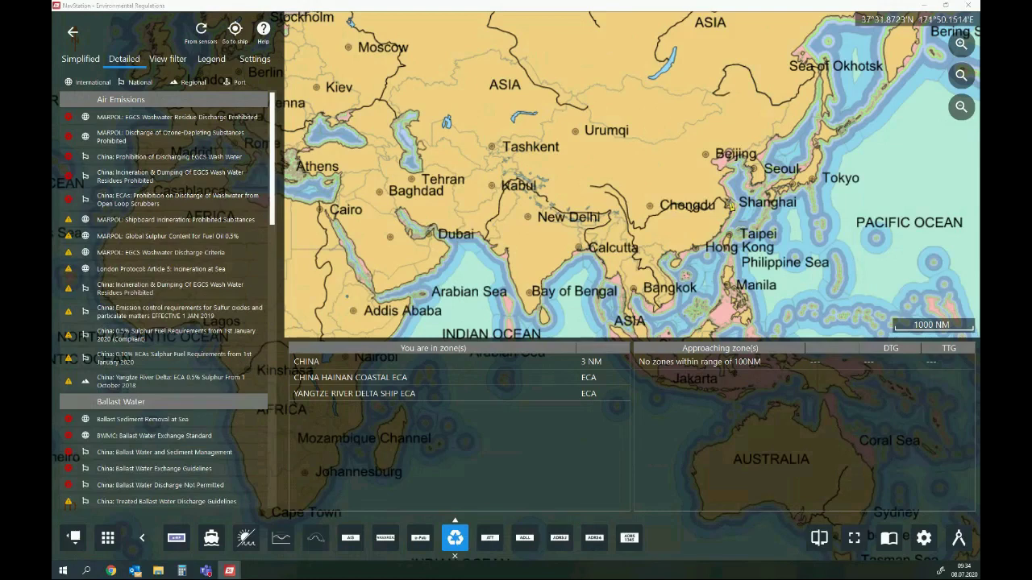
Read the details of the yellow-flagged rule "China: Incineration & Dumping Of EGCS Wash Water Residues Prohibited" and close them.
{"action": "double_click", "coordinate": [144, 288]}
{"action": "left_click_drag", "start_coordinate": [664, 157], "coordinate": [628, 145]}
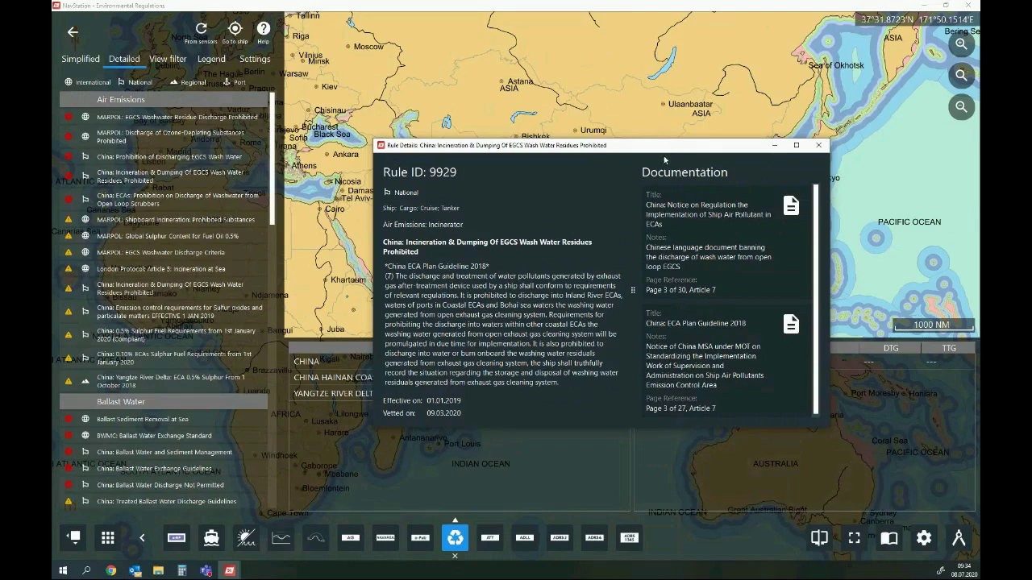
{"action": "left_click", "coordinate": [819, 146]}
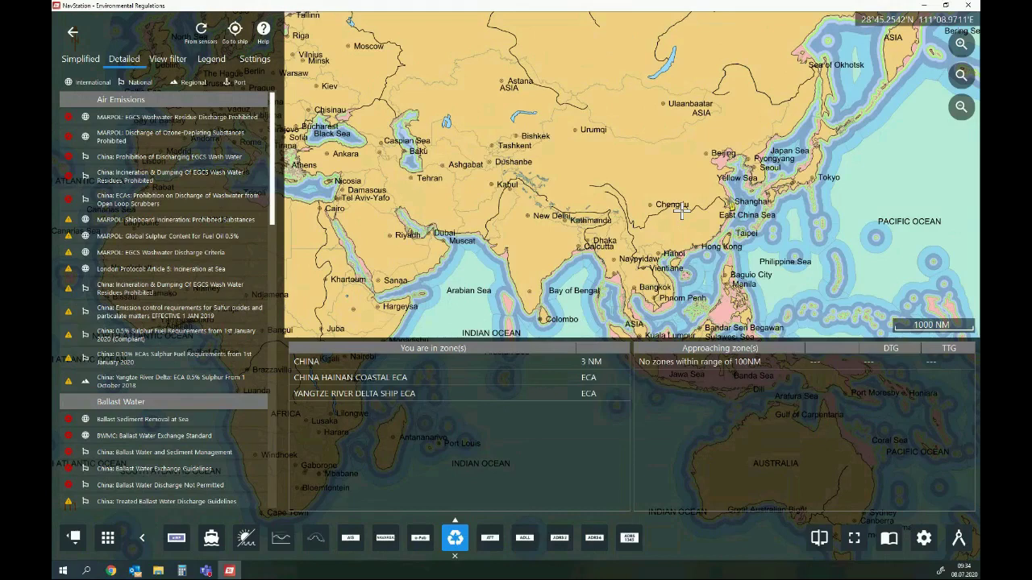
{"action": "left_click_drag", "start_coordinate": [683, 220], "coordinate": [674, 192]}
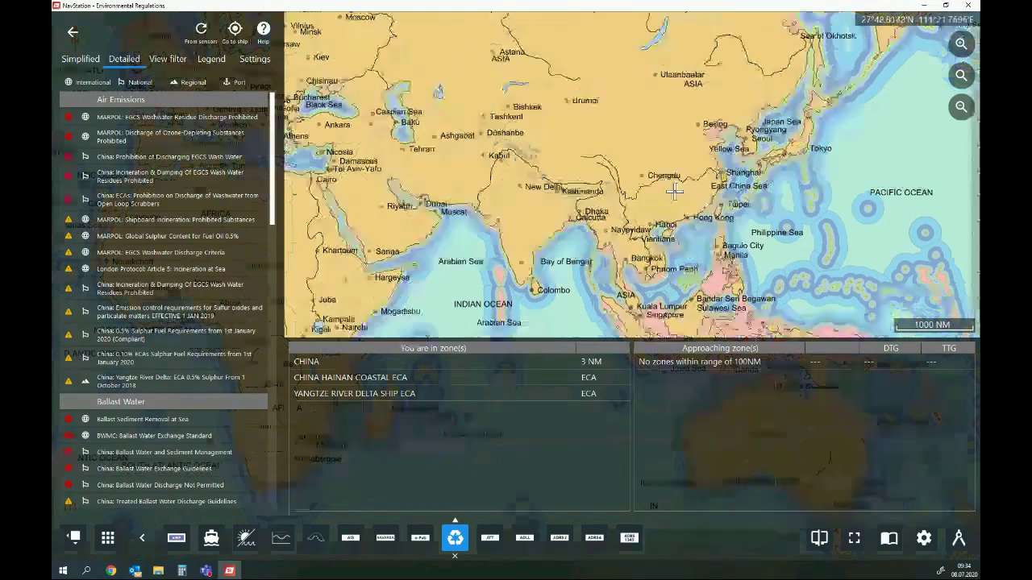